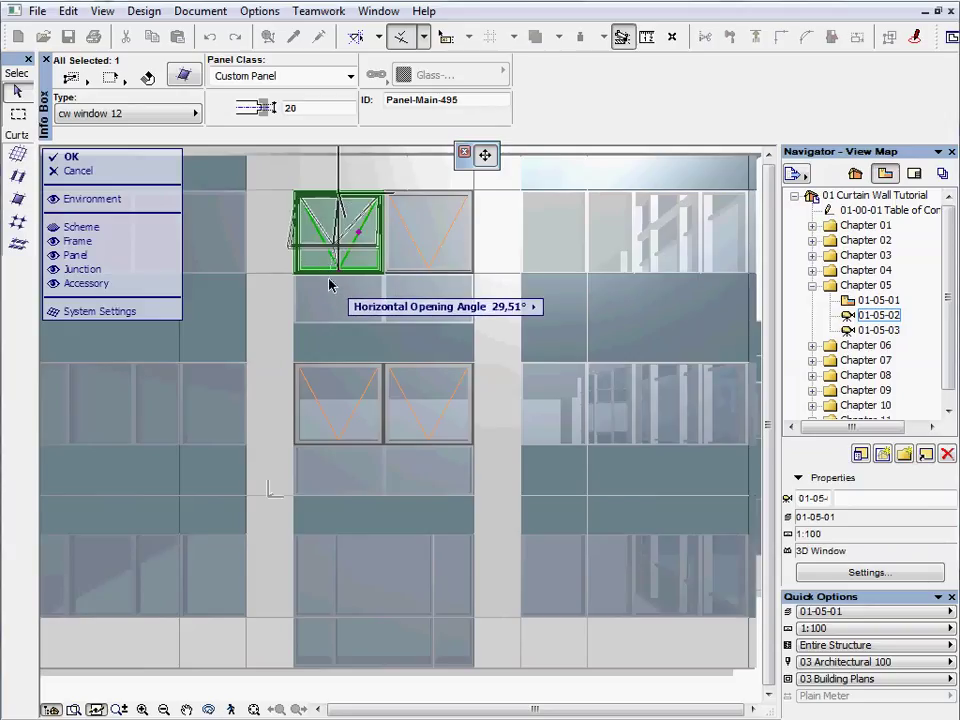
# Step: Set the upper-left window panel's horizontal opening angle to exactly 20°
pyautogui.press('Tab')
pyautogui.write('20')
pyautogui.press('Return')
pyautogui.press('Escape')
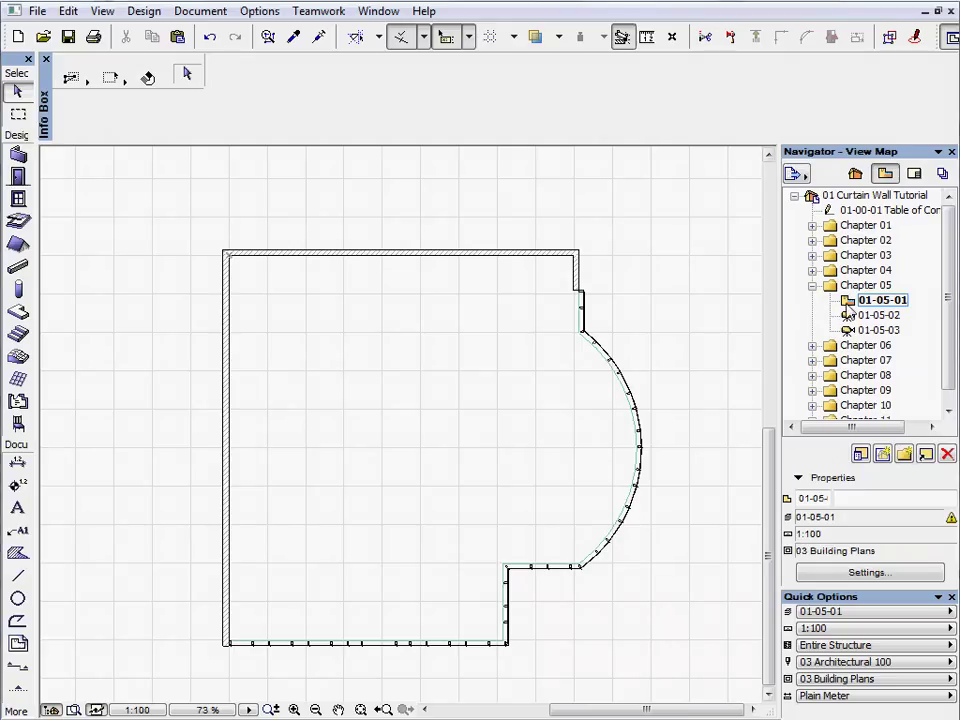
# Step: Open the 01-05-02 3D view, select the curtain wall and enter its edit mode
pyautogui.click(876, 316)
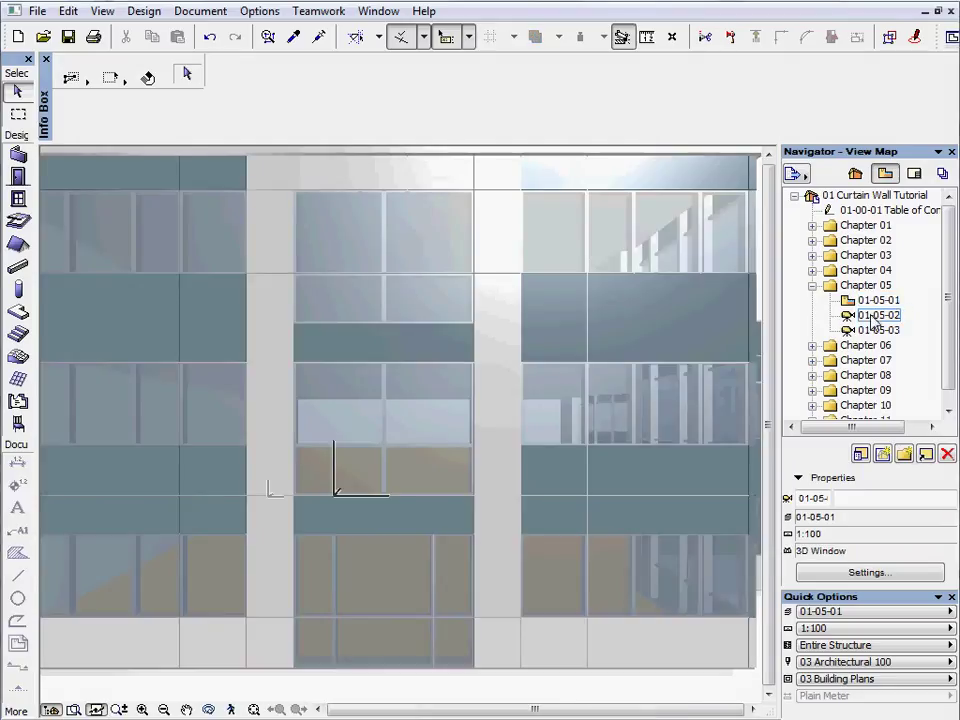
pyautogui.click(431, 307)
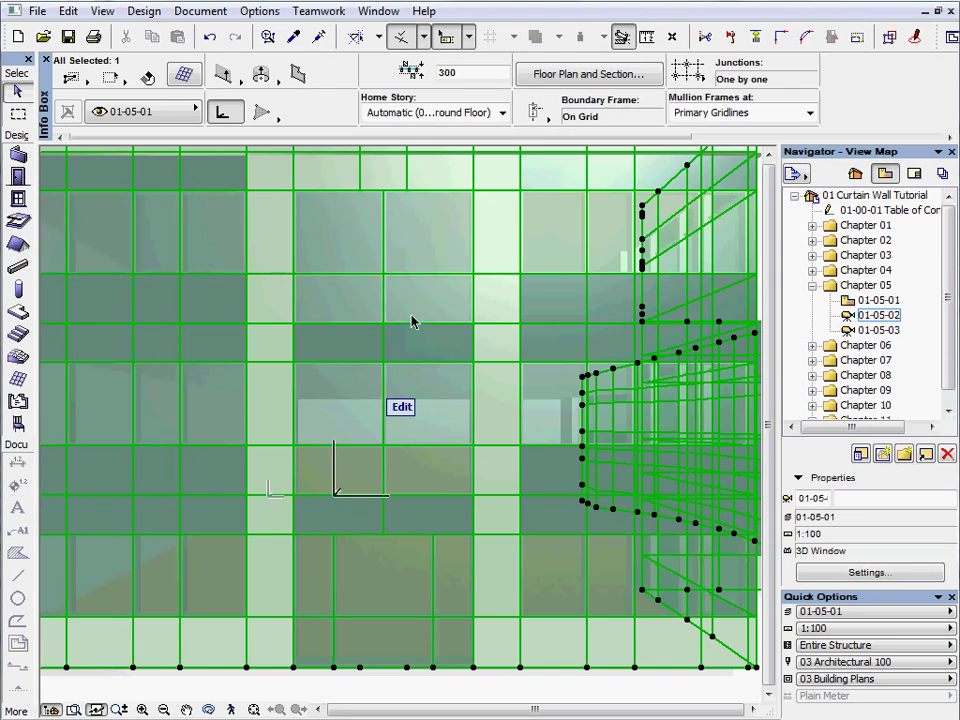
pyautogui.click(402, 410)
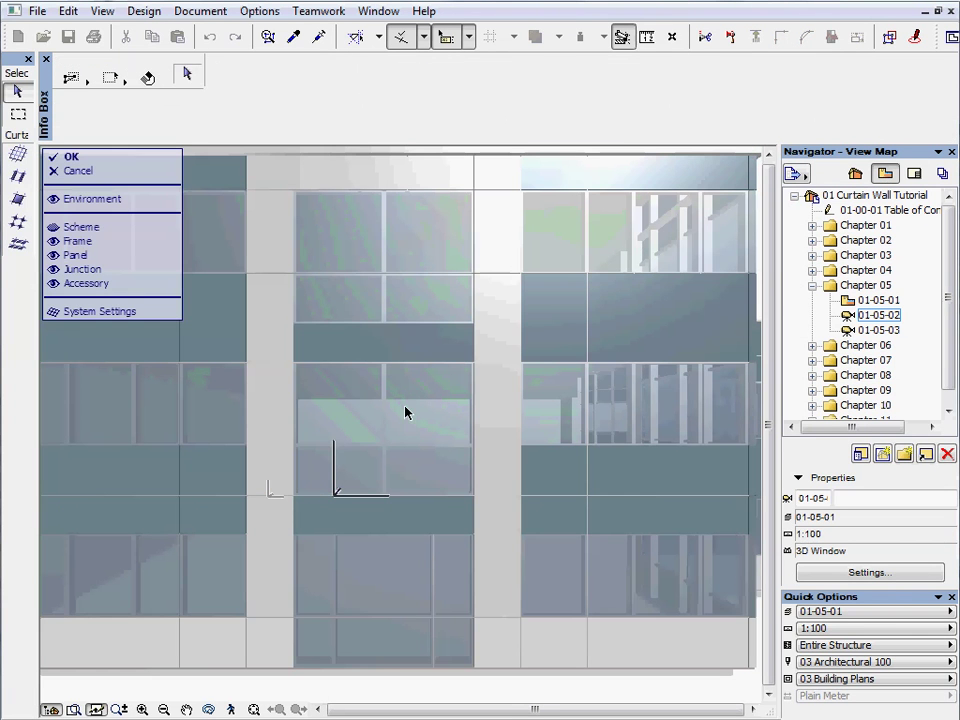
# Step: Make the upper-left panel a cw window 12 panel with Opening Direction set to Outside
pyautogui.click(344, 243)
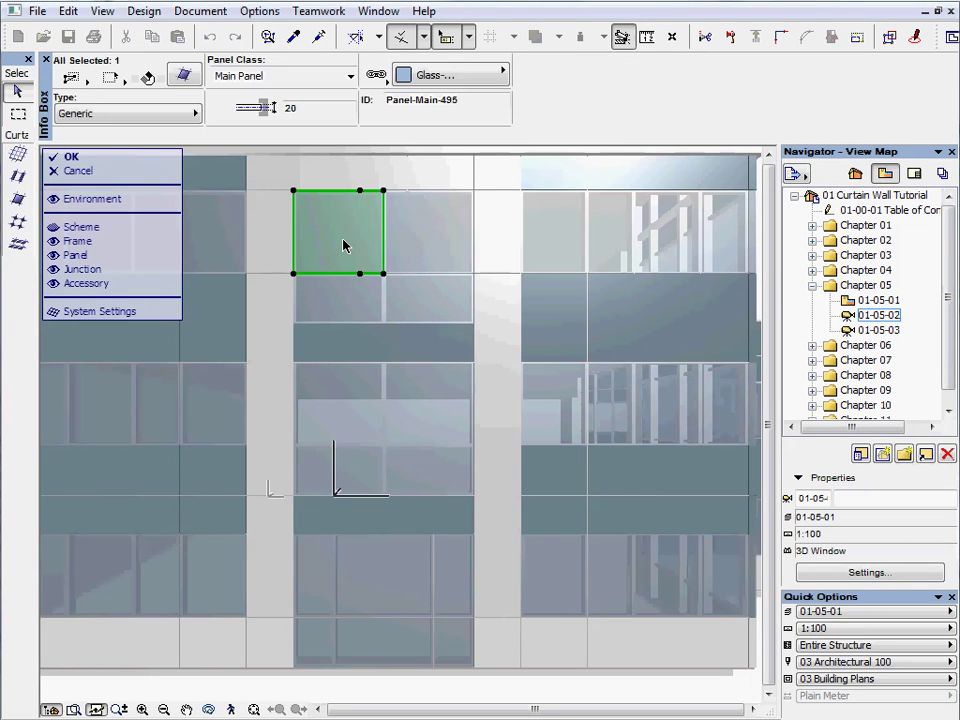
pyautogui.click(183, 75)
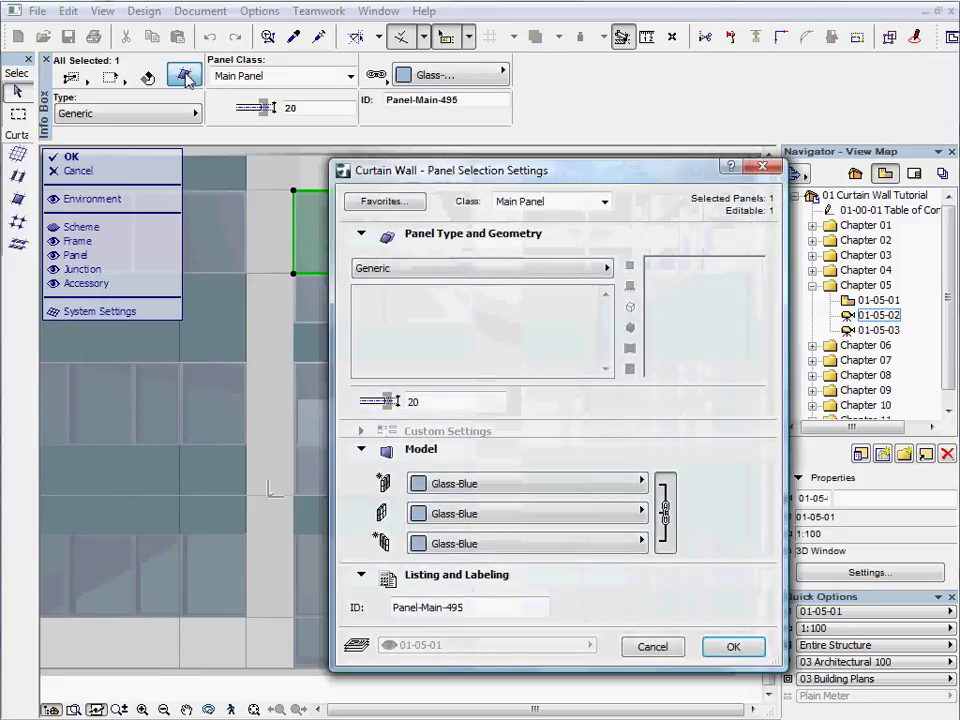
pyautogui.click(440, 270)
pyautogui.click(672, 372)
pyautogui.click(690, 401)
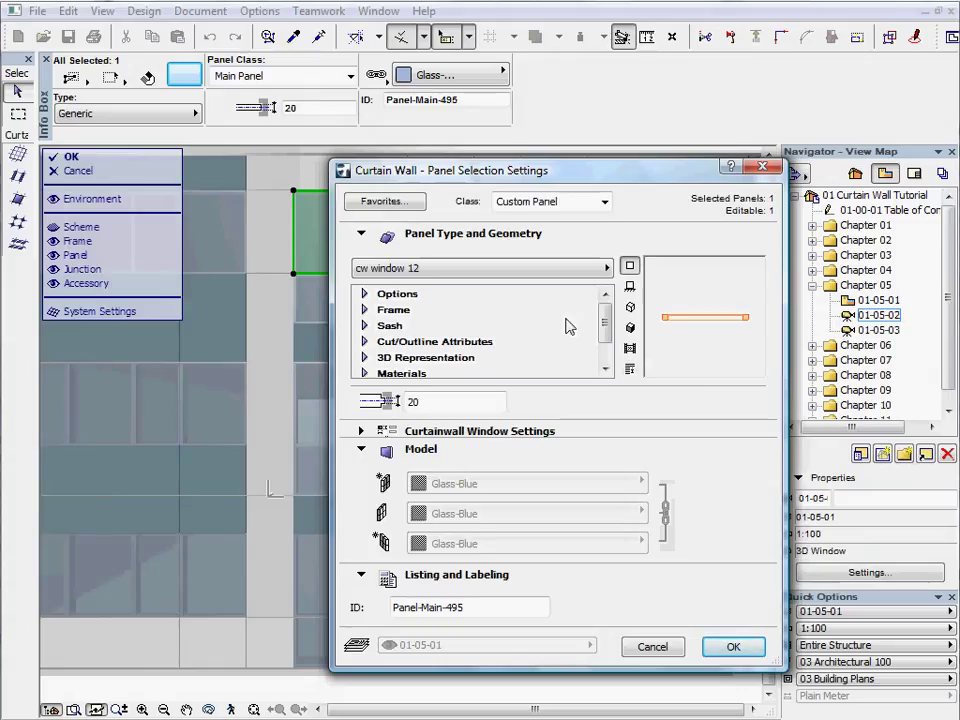
pyautogui.click(365, 293)
pyautogui.click(589, 311)
pyautogui.click(589, 311)
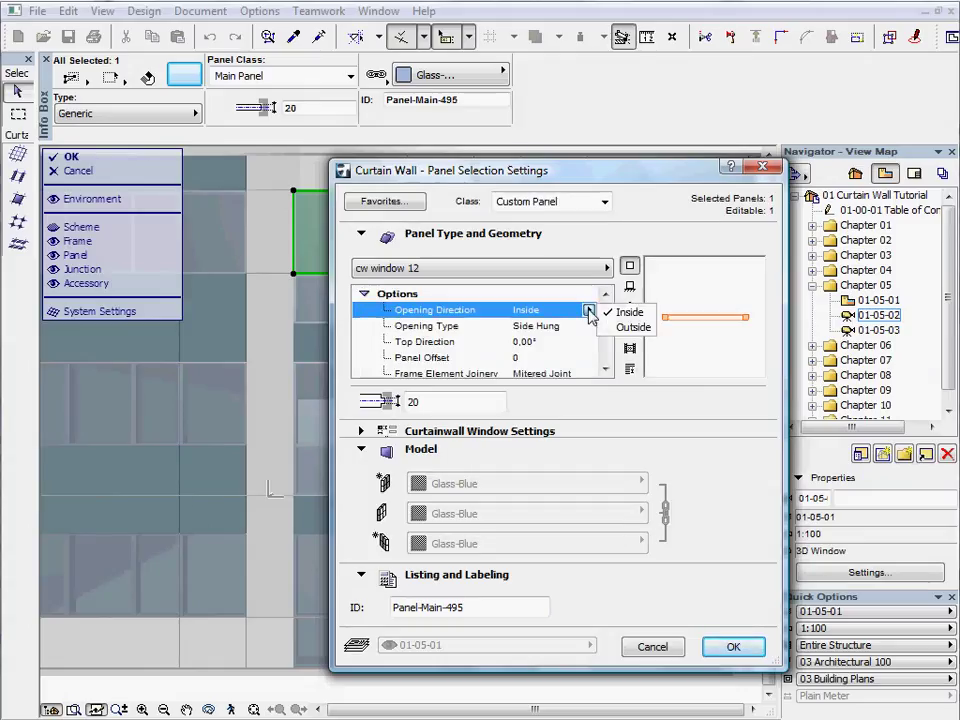
pyautogui.click(630, 326)
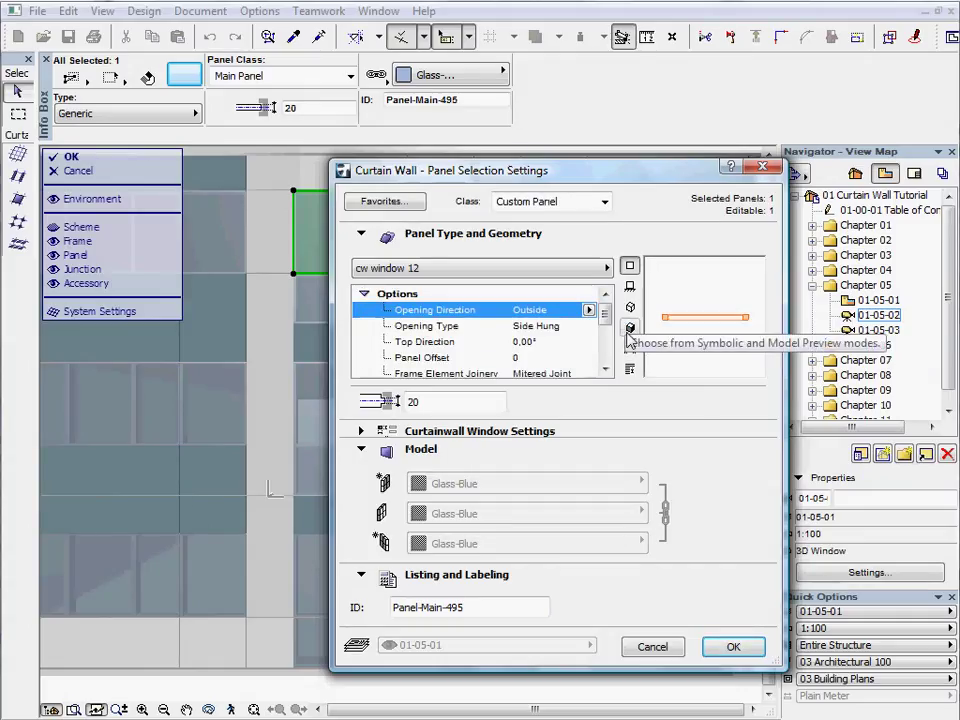
pyautogui.click(734, 646)
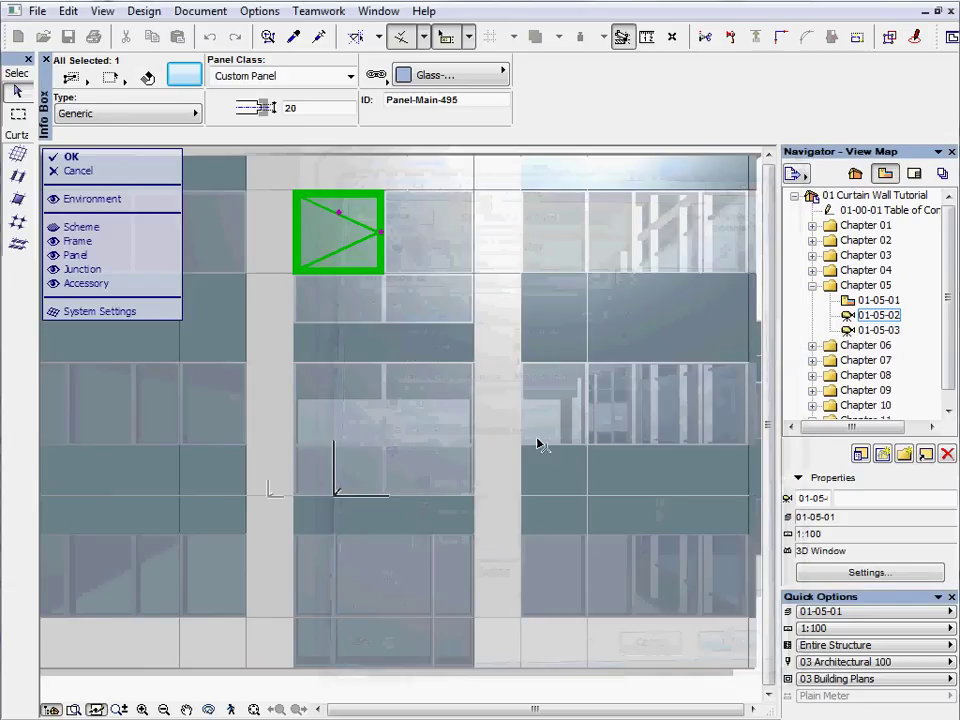
# Step: Rotate the window's top direction to 180° and copy it to the upper-right and both middle panels
pyautogui.click(340, 217)
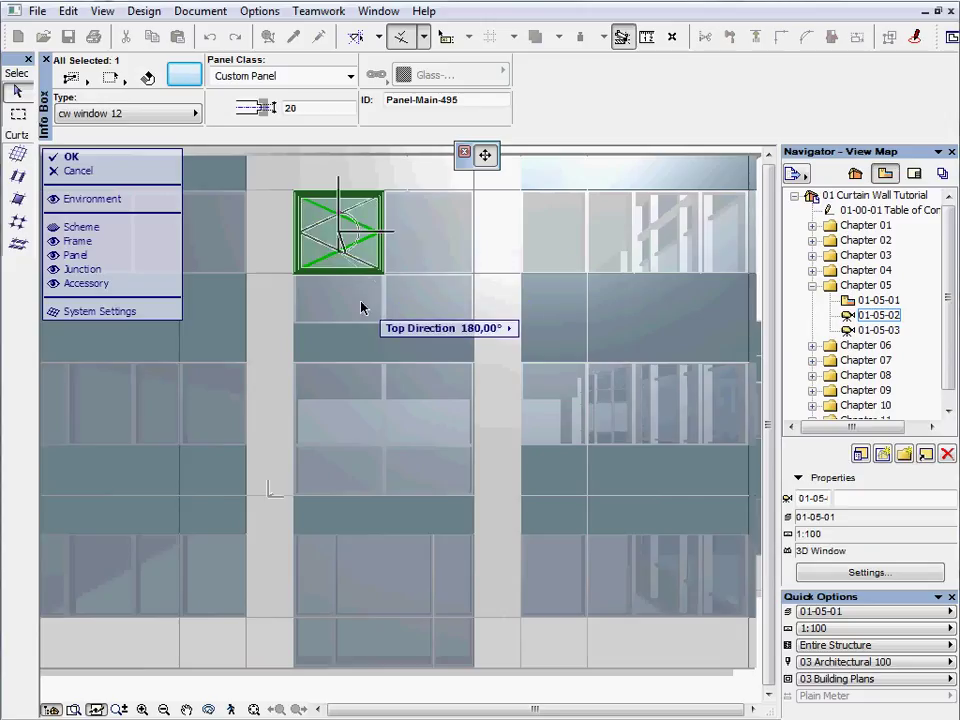
pyautogui.click(408, 240)
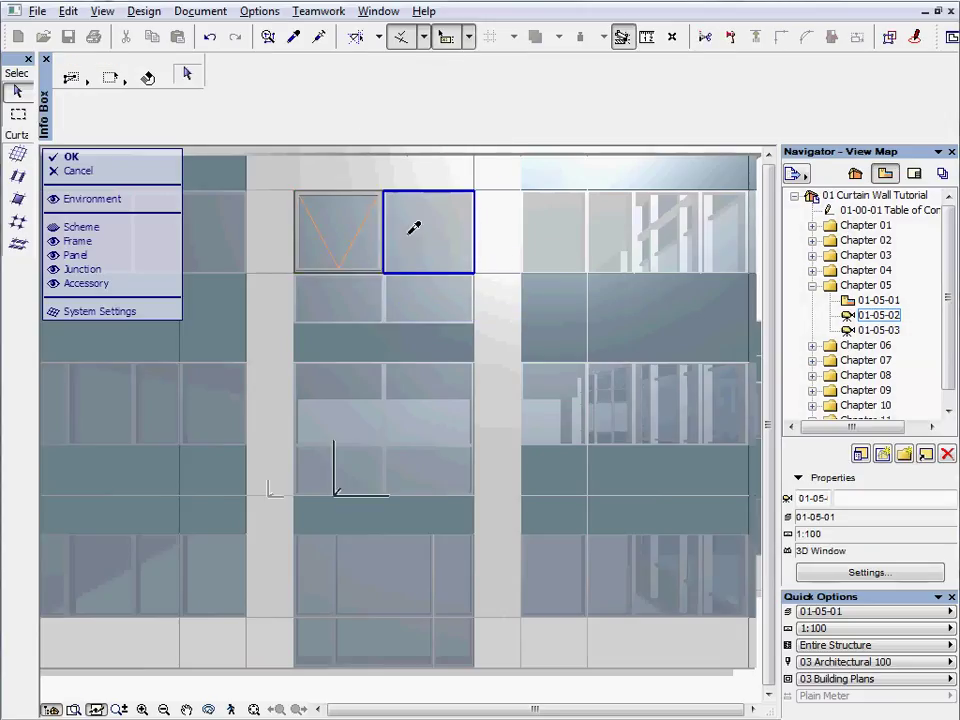
pyautogui.keyDown('alt'); pyautogui.click(371, 209); pyautogui.keyUp('alt')
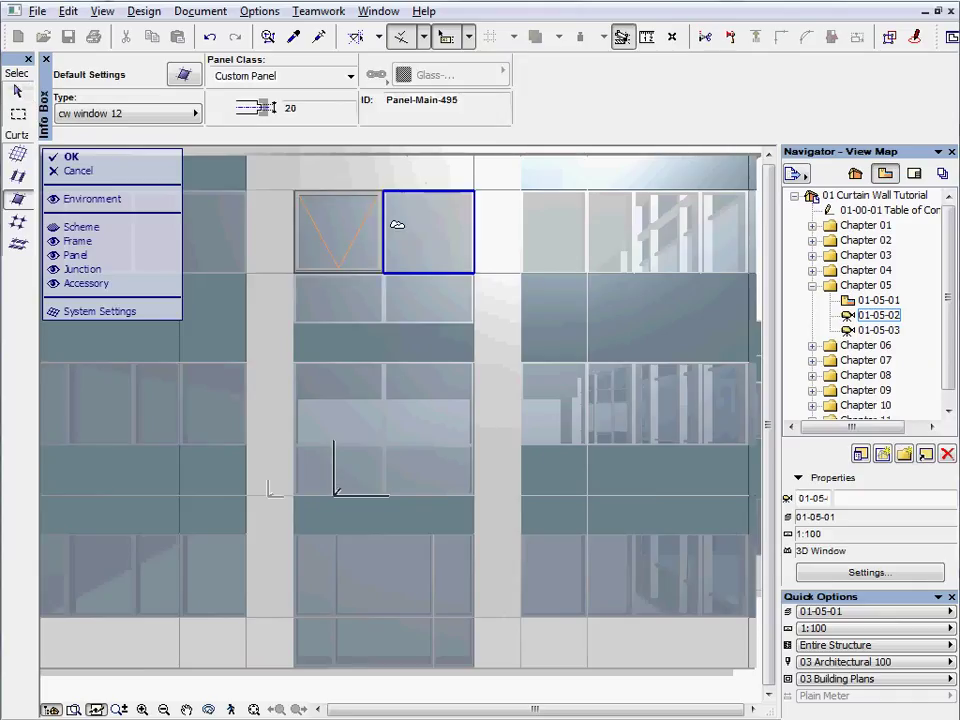
pyautogui.click(409, 225)
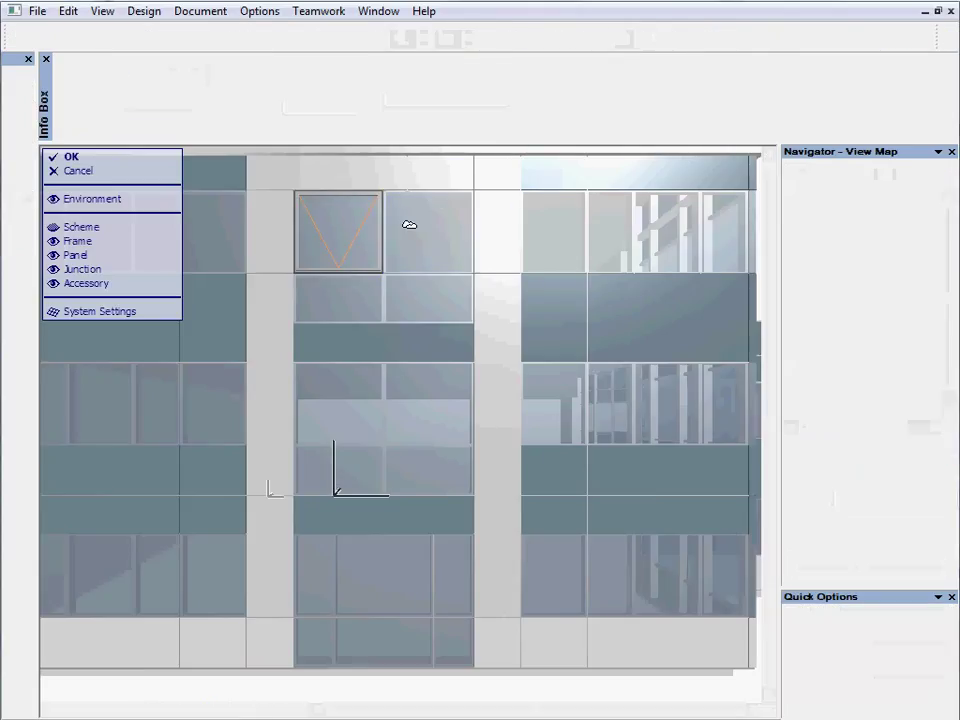
pyautogui.click(373, 410)
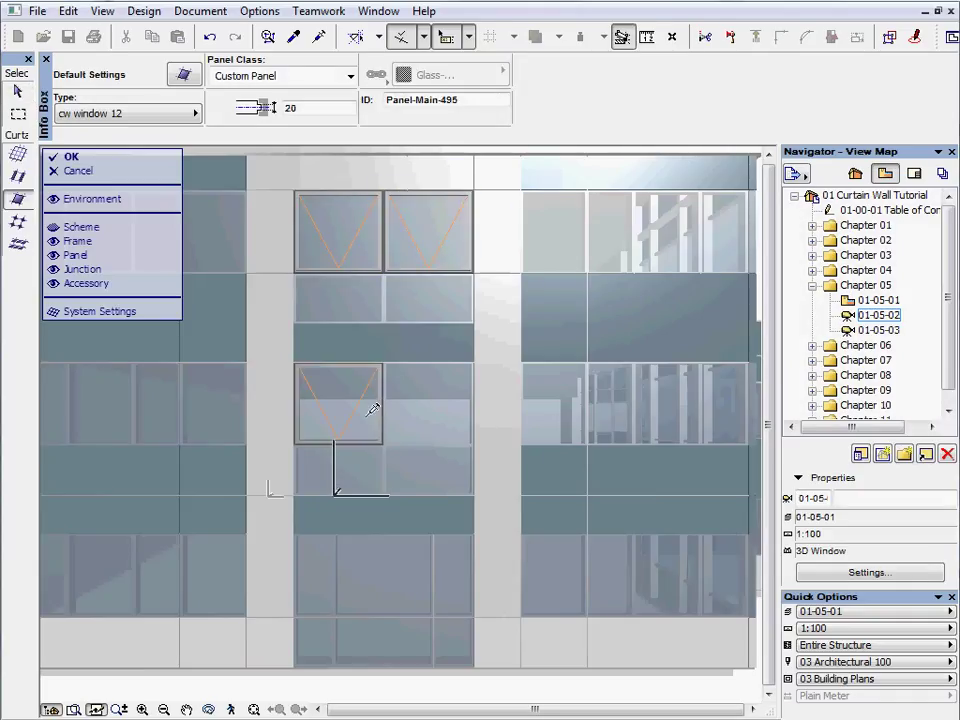
pyautogui.click(424, 405)
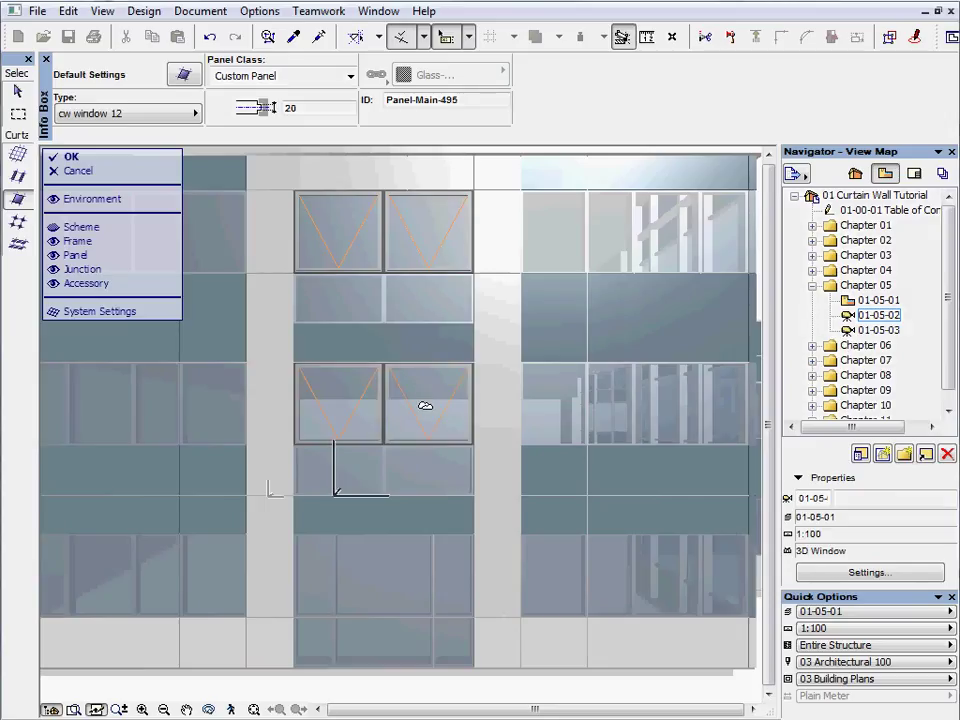
pyautogui.click(17, 90)
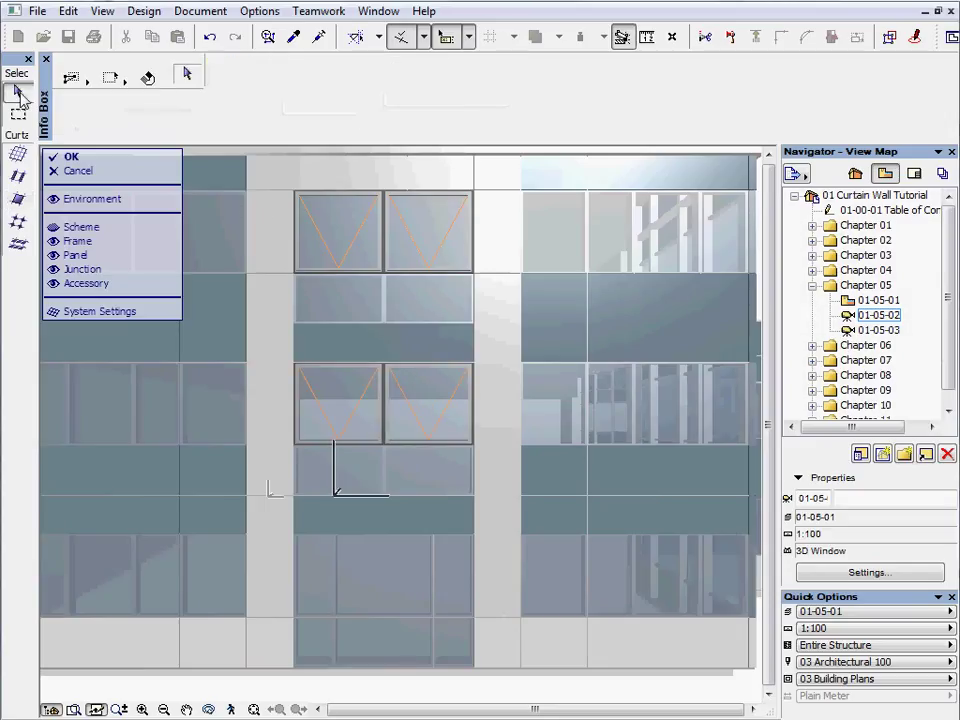
pyautogui.press('space')
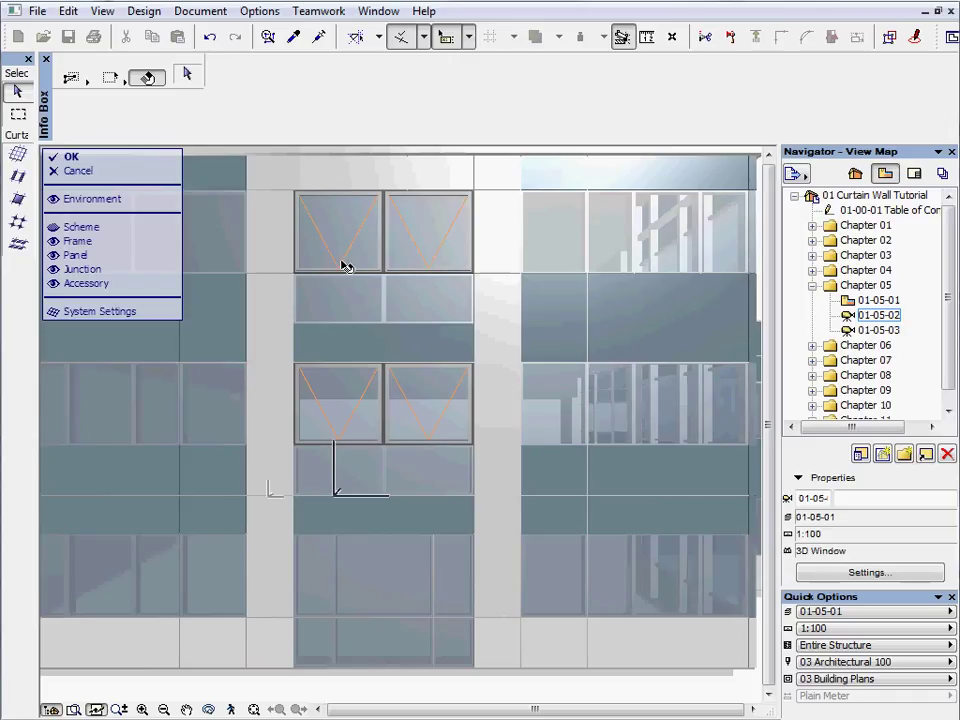
# Step: Swing the upper-left window panel open to a 20° horizontal opening angle using its hotspot
pyautogui.click(348, 264)
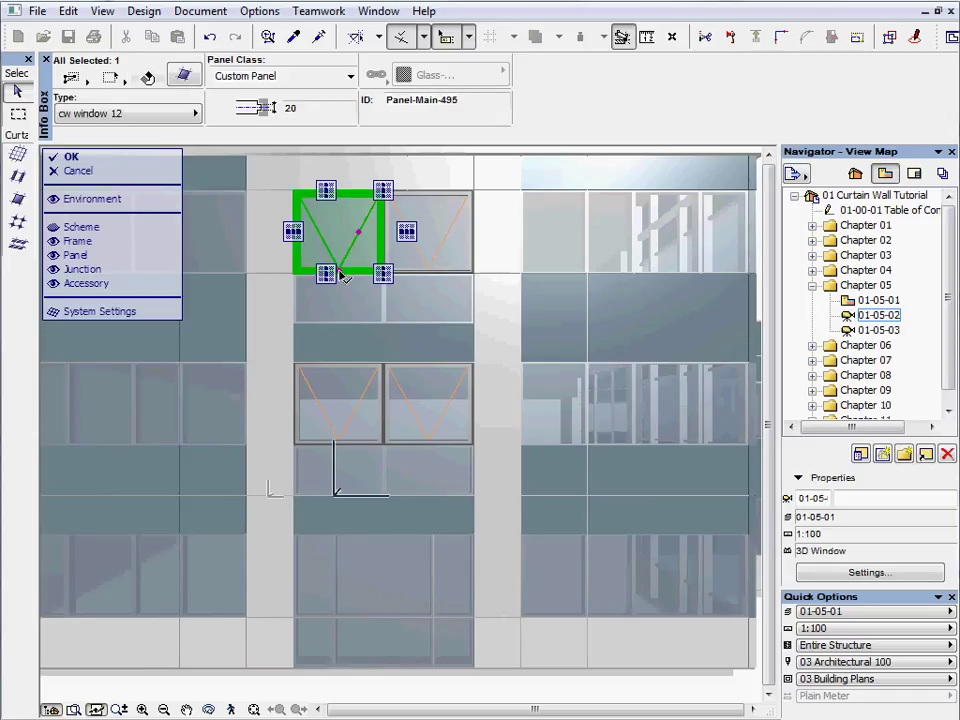
pyautogui.click(342, 273)
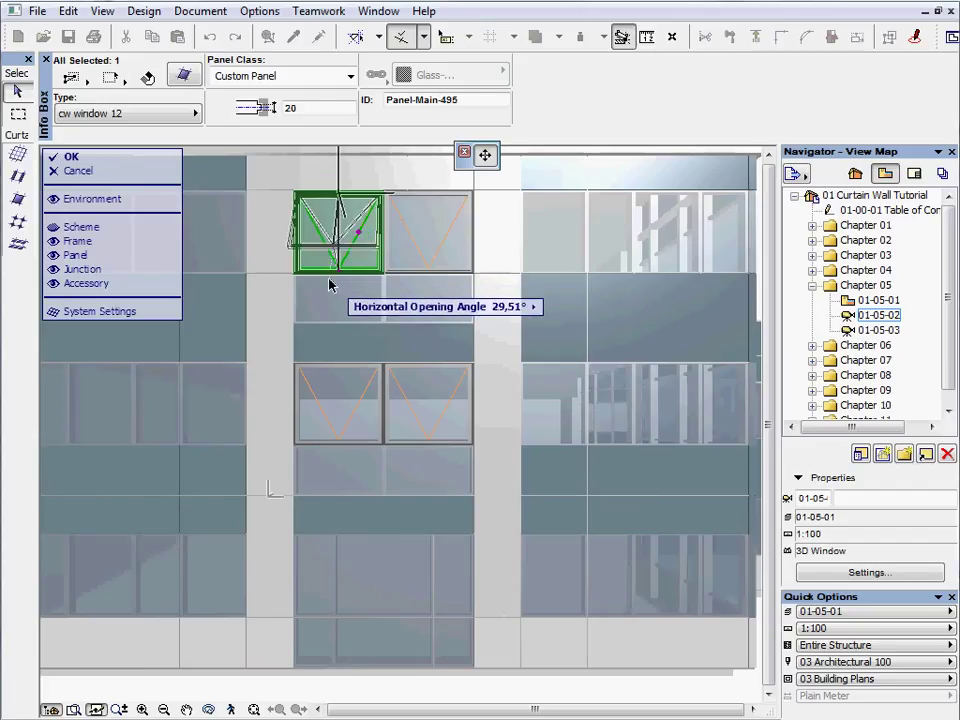
pyautogui.press('Tab')
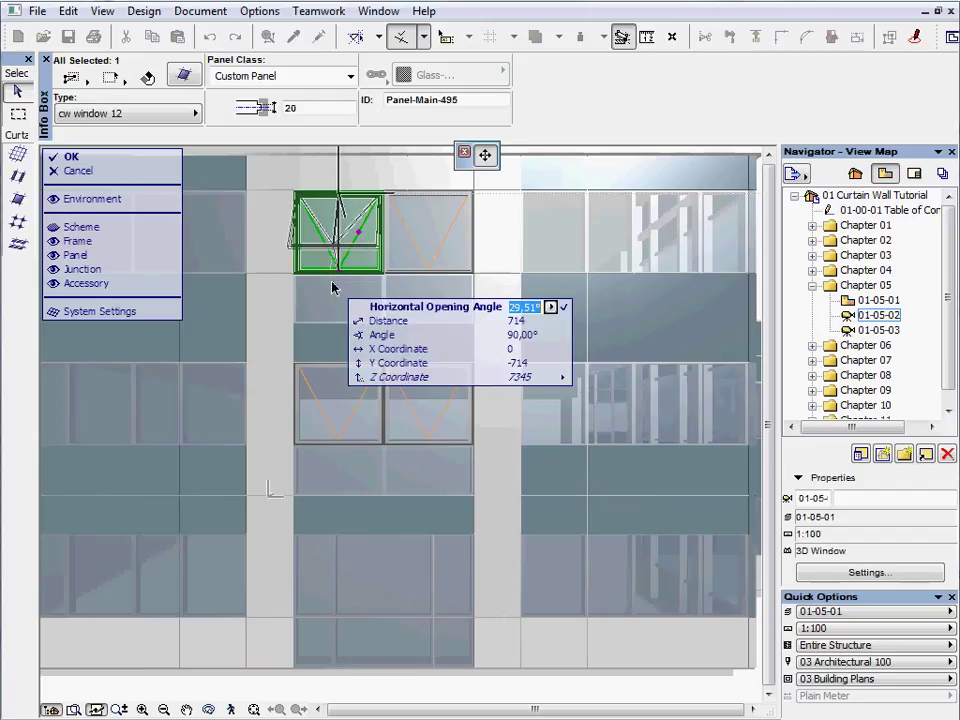
pyautogui.write('20')
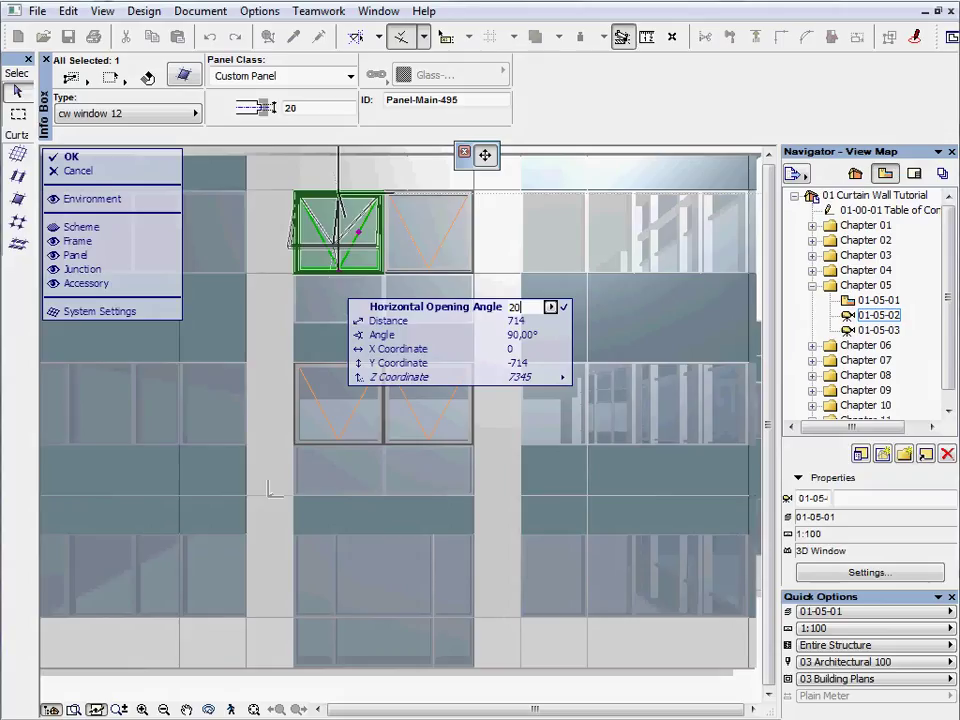
pyautogui.press('Return')
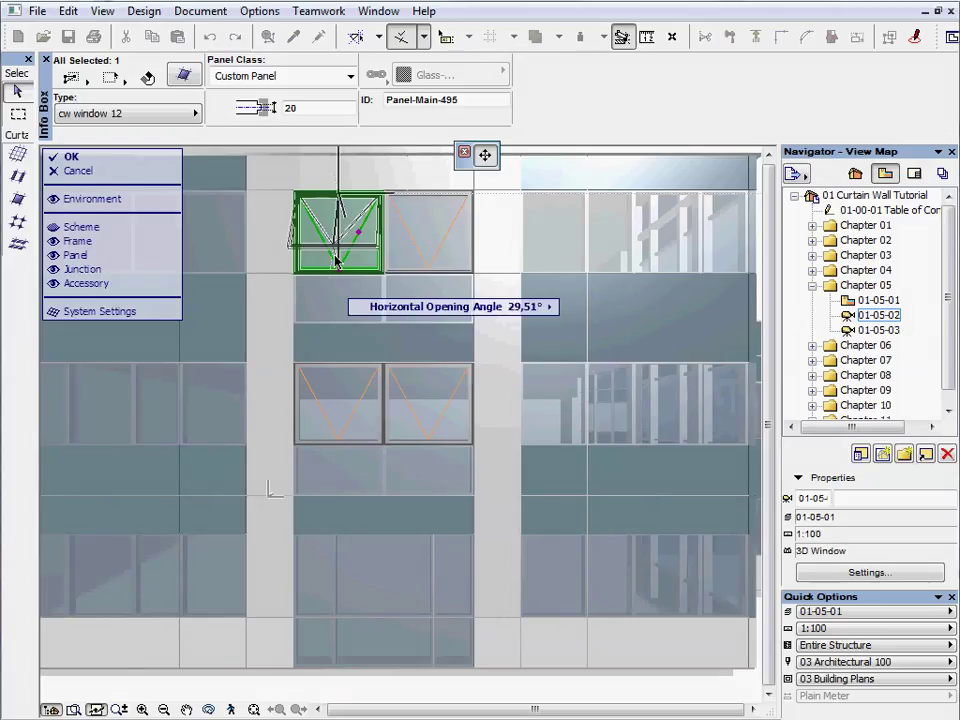
pyautogui.click(340, 262)
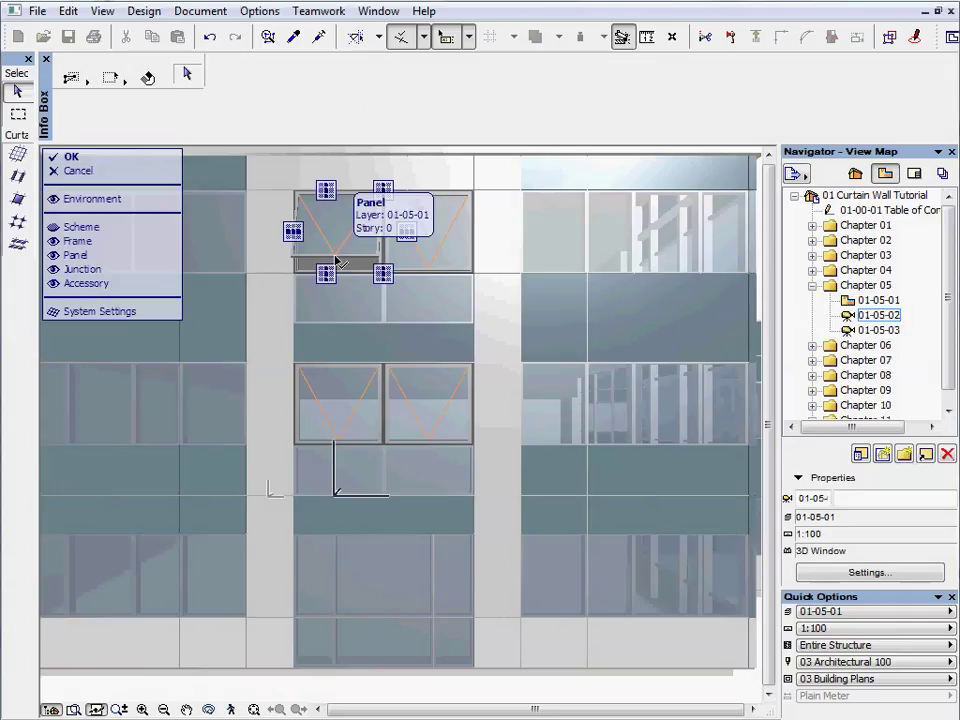
pyautogui.press('Escape')
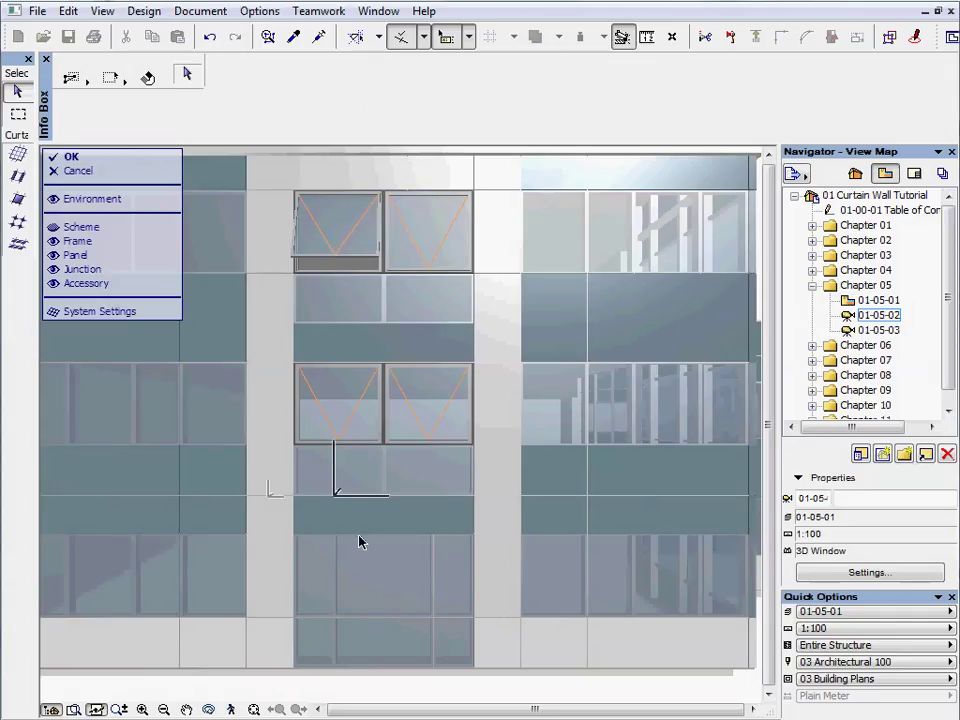
# Step: Delete the three lower transom frames to merge the ground-floor panels into one
pyautogui.click(372, 620)
pyautogui.press('Escape')
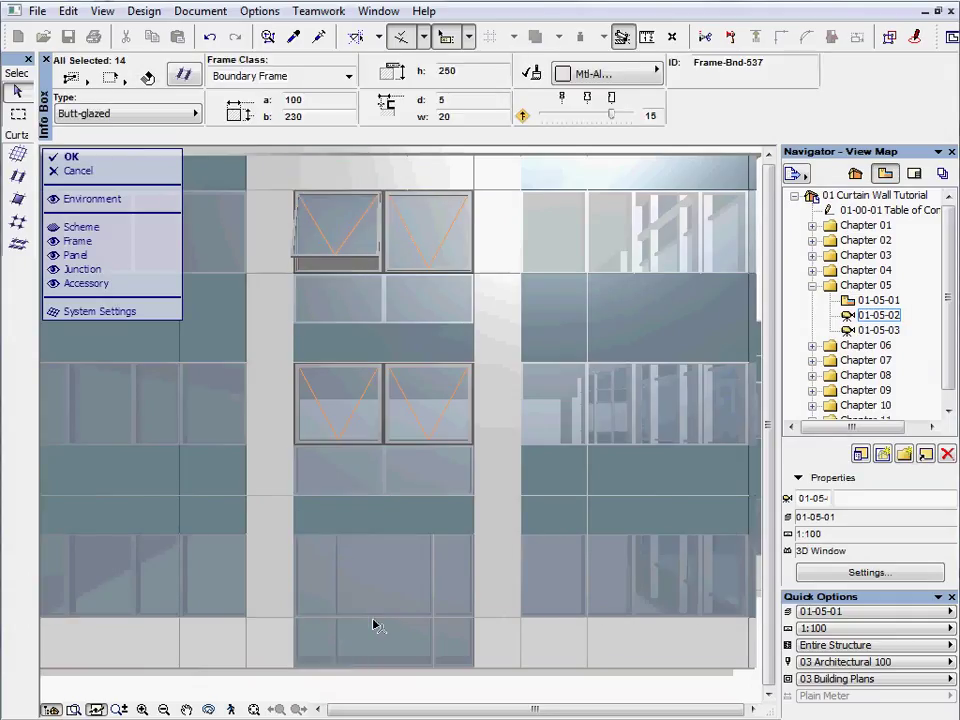
pyautogui.click(375, 624)
pyautogui.keyDown('shift'); pyautogui.click(420, 618); pyautogui.keyUp('shift')
pyautogui.keyDown('shift'); pyautogui.click(420, 617); pyautogui.keyUp('shift')
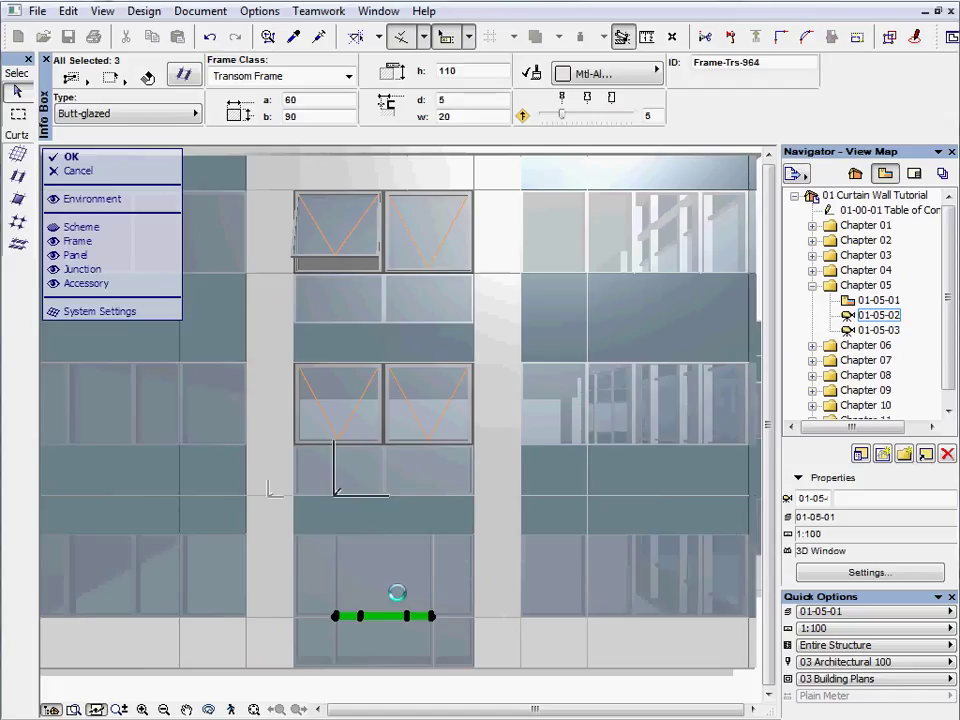
pyautogui.press('Delete')
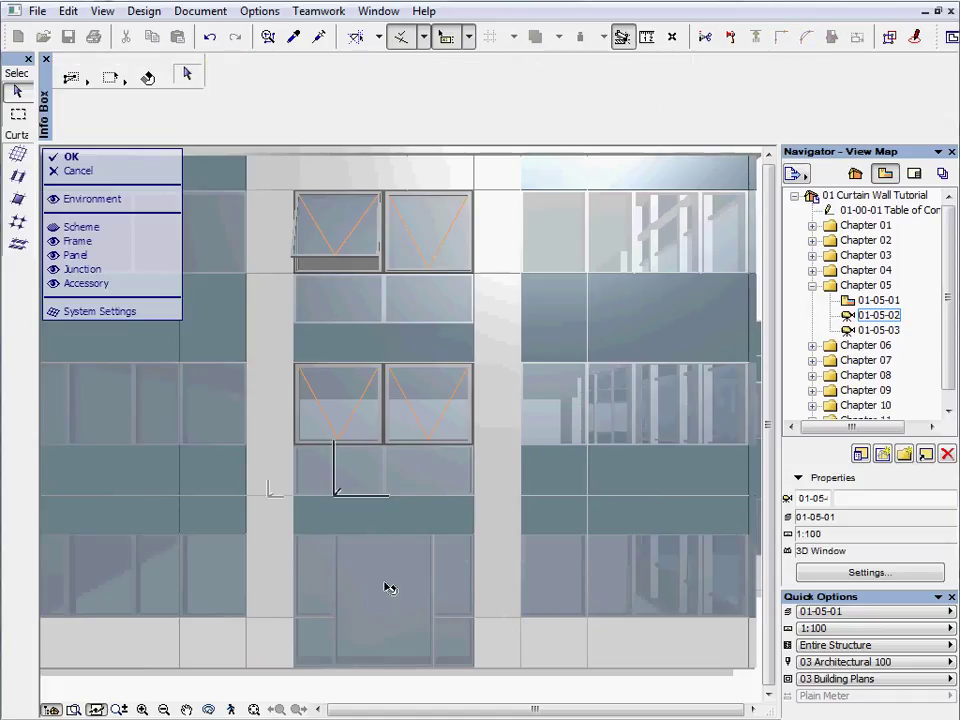
# Step: Set the merged lower panel to a revolving door panel type
pyautogui.click(388, 585)
pyautogui.click(183, 75)
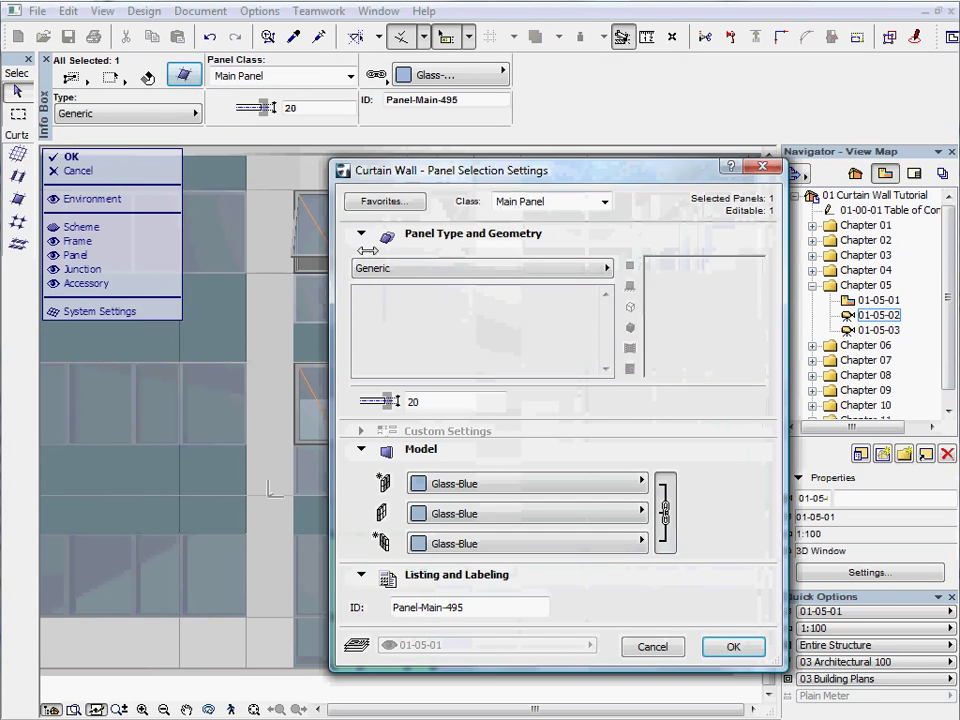
pyautogui.click(497, 270)
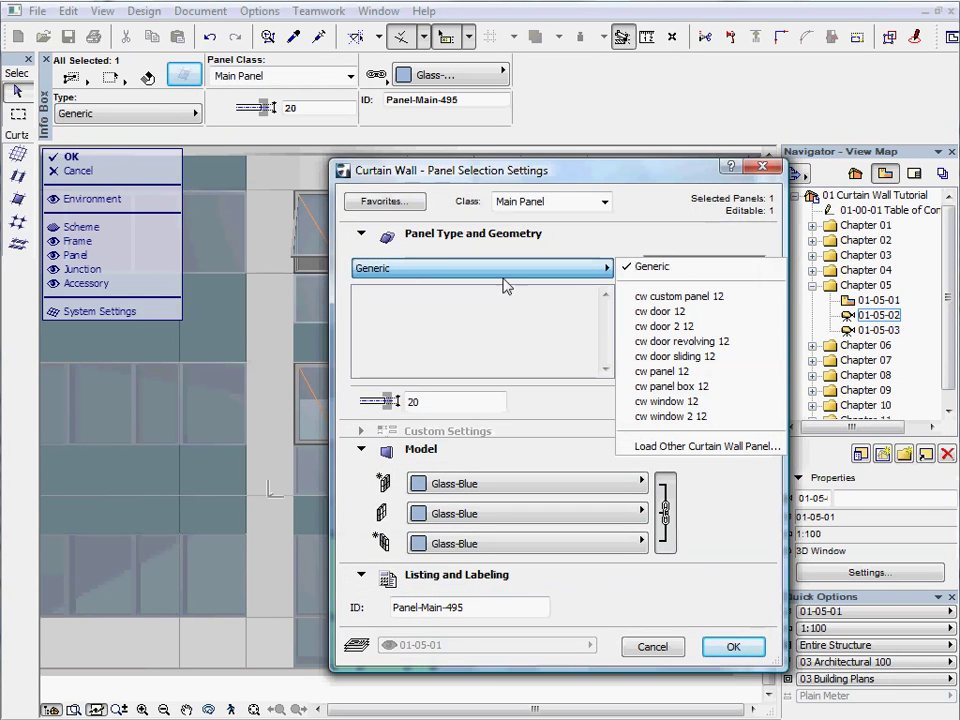
pyautogui.click(687, 343)
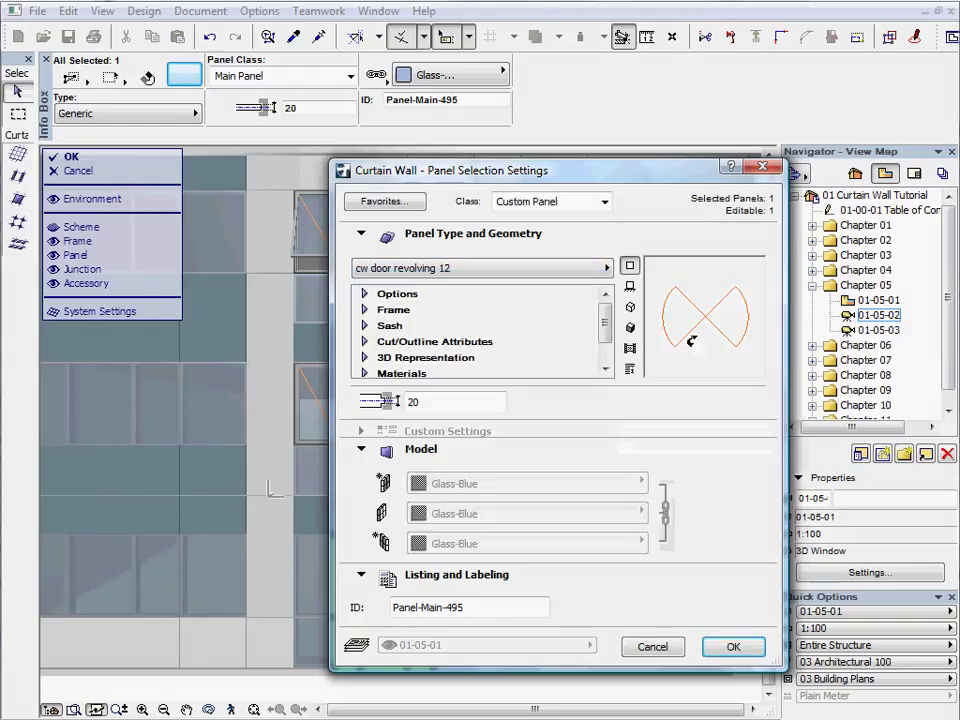
pyautogui.click(733, 645)
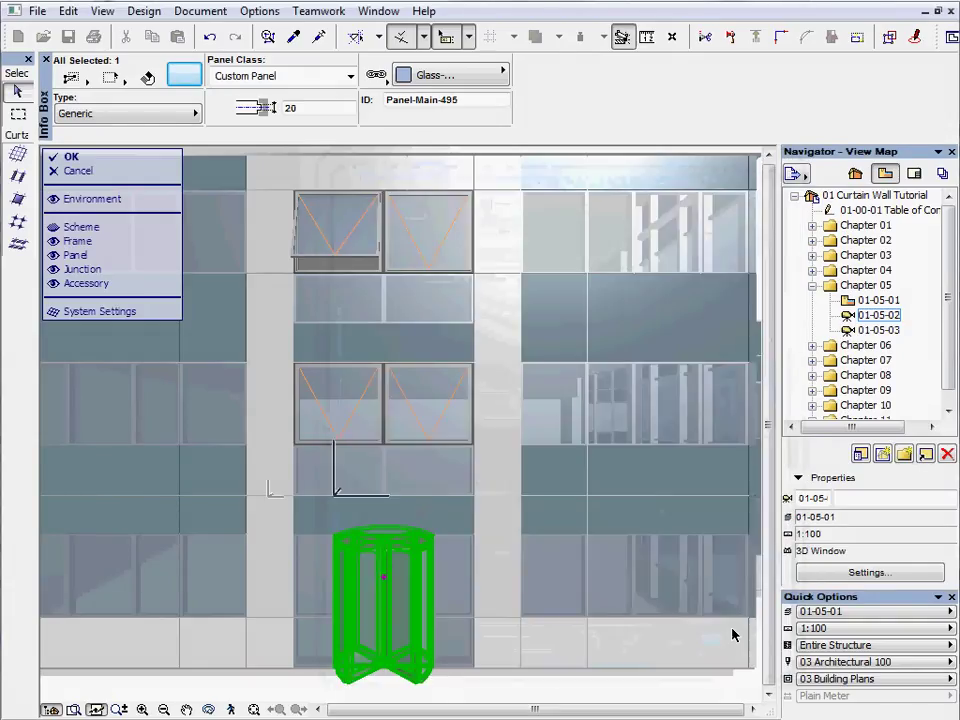
pyautogui.press('Escape')
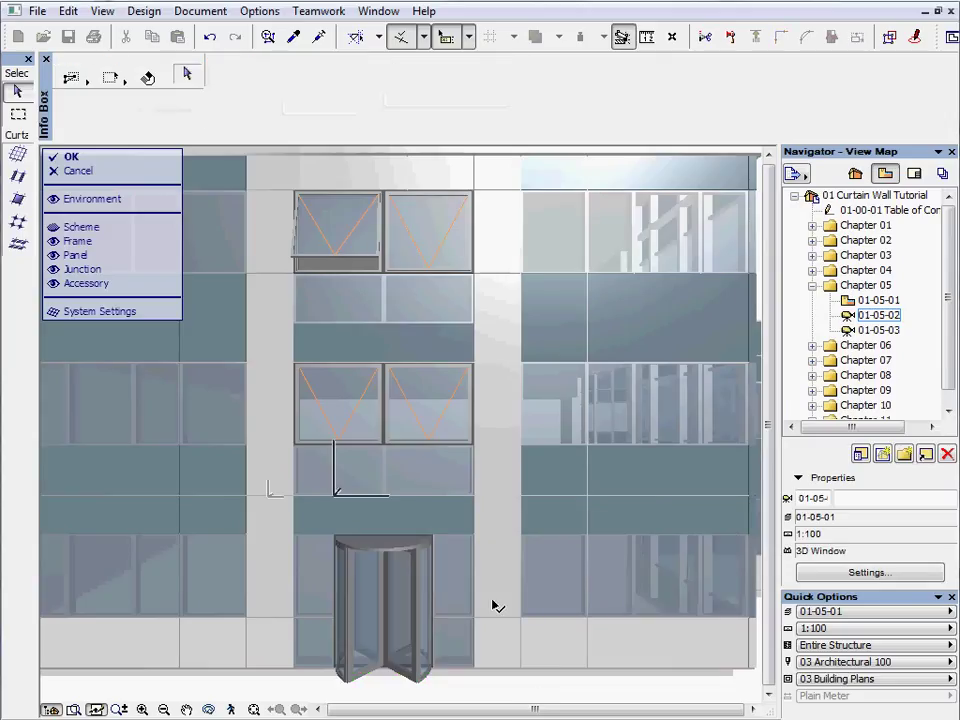
# Step: Change that panel to a cw door 2 12 double door opening to the Outside
pyautogui.click(383, 554)
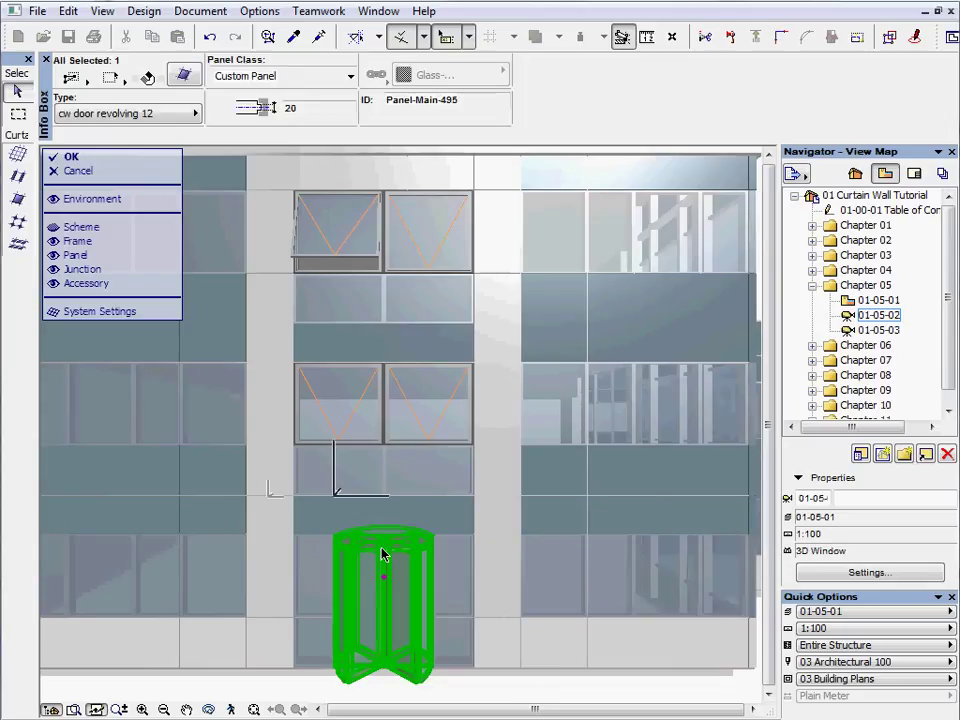
pyautogui.click(183, 77)
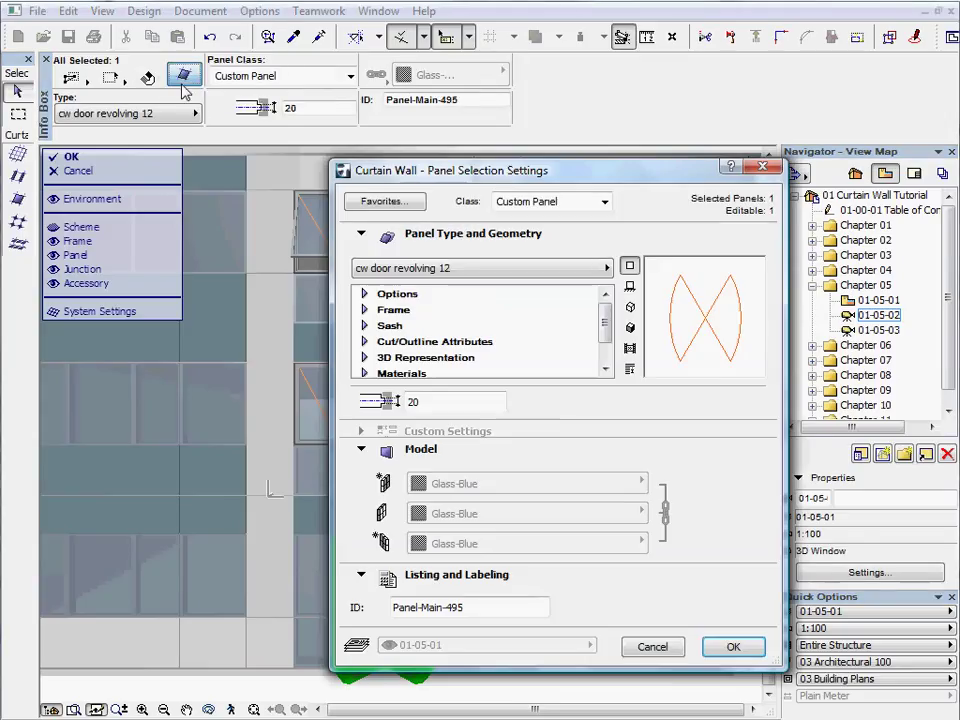
pyautogui.click(455, 270)
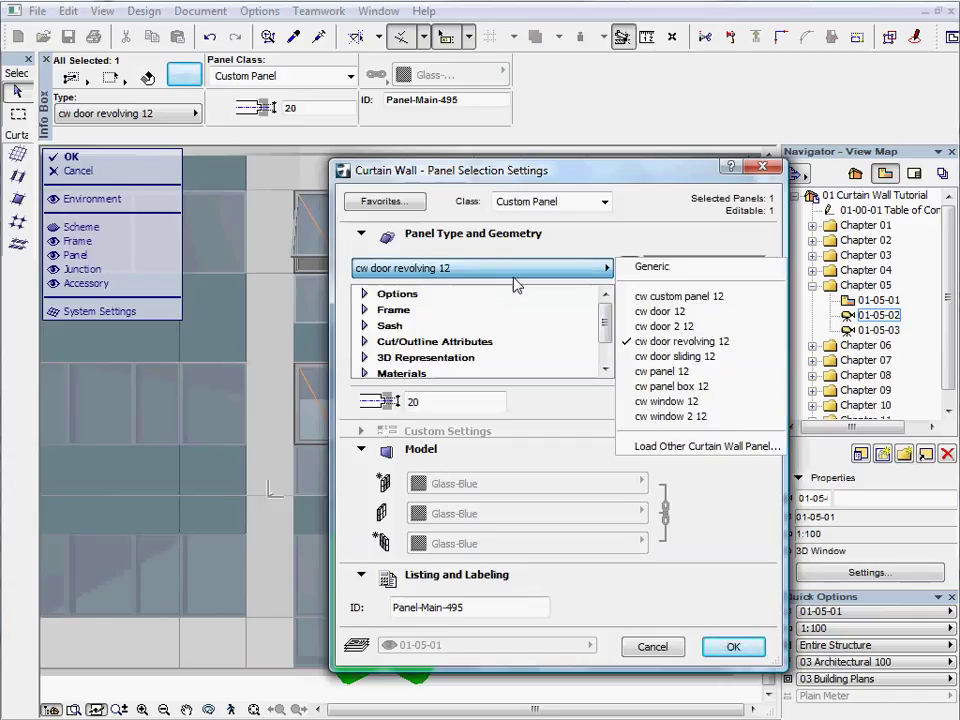
pyautogui.click(662, 326)
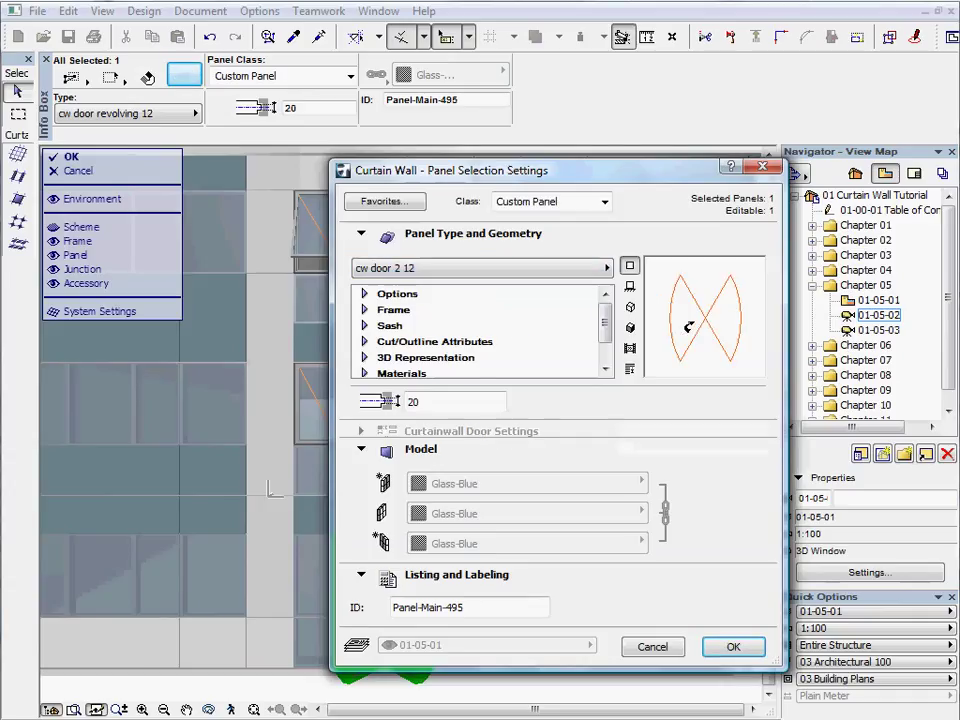
pyautogui.click(400, 294)
pyautogui.click(585, 311)
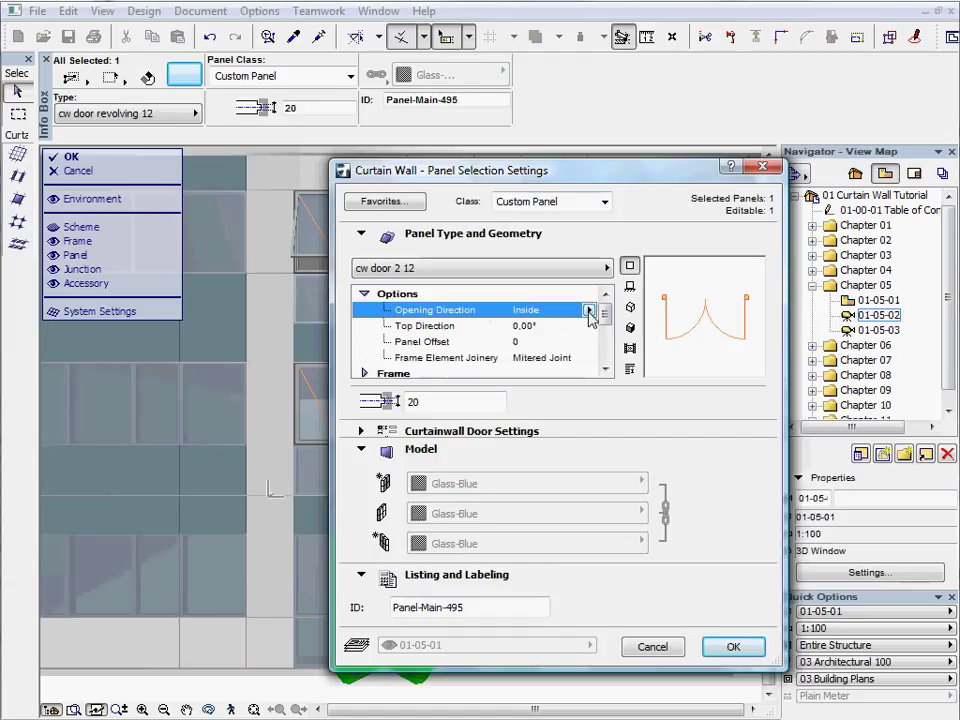
pyautogui.click(589, 311)
pyautogui.click(630, 330)
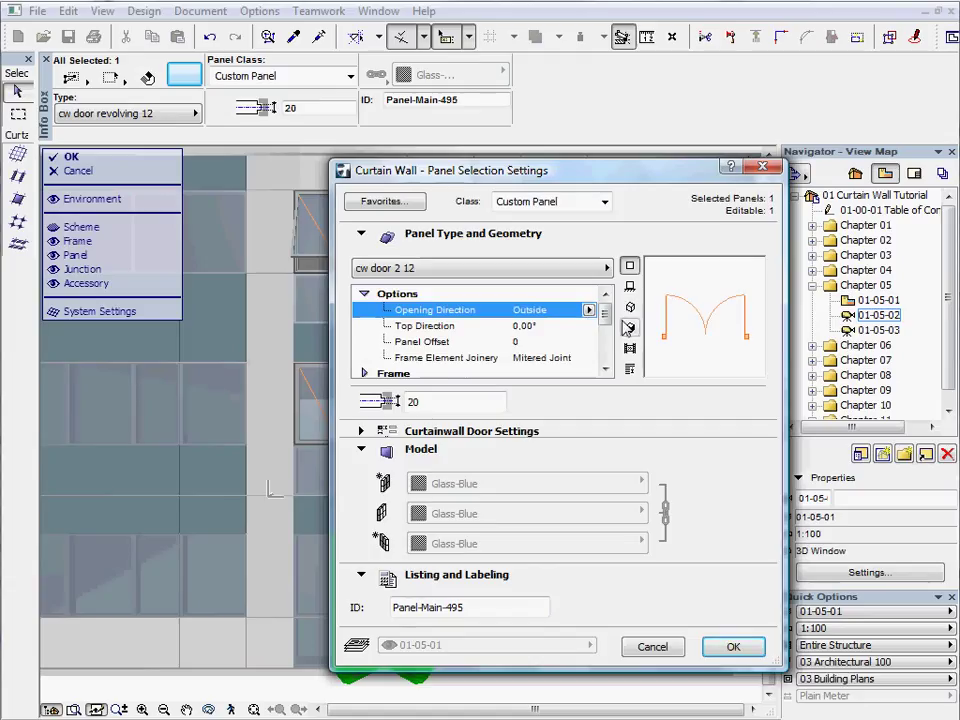
pyautogui.click(733, 646)
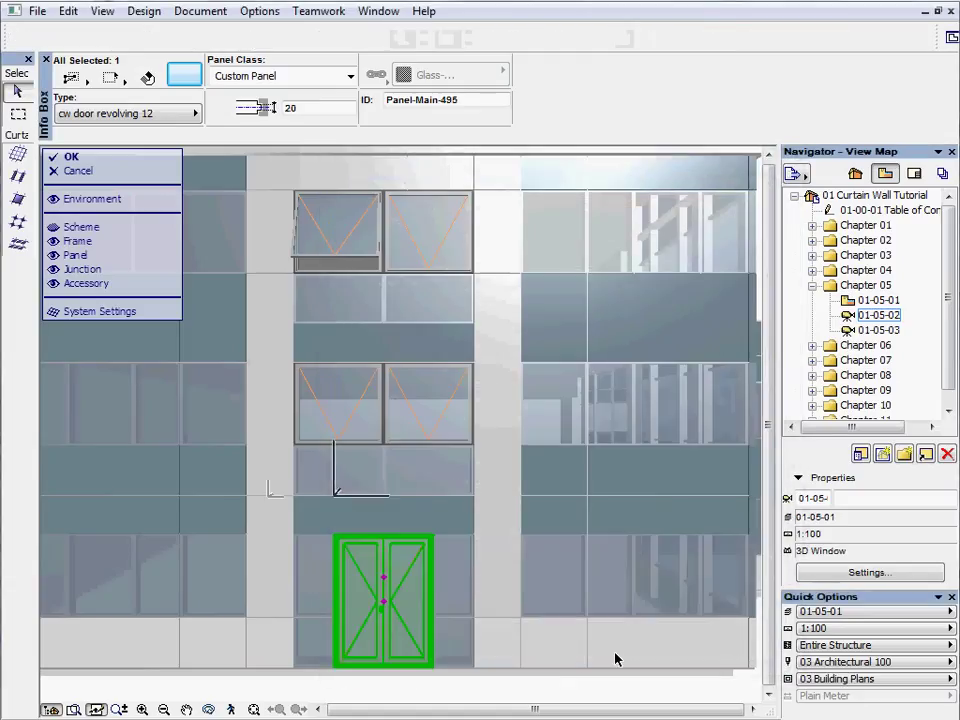
pyautogui.click(470, 688)
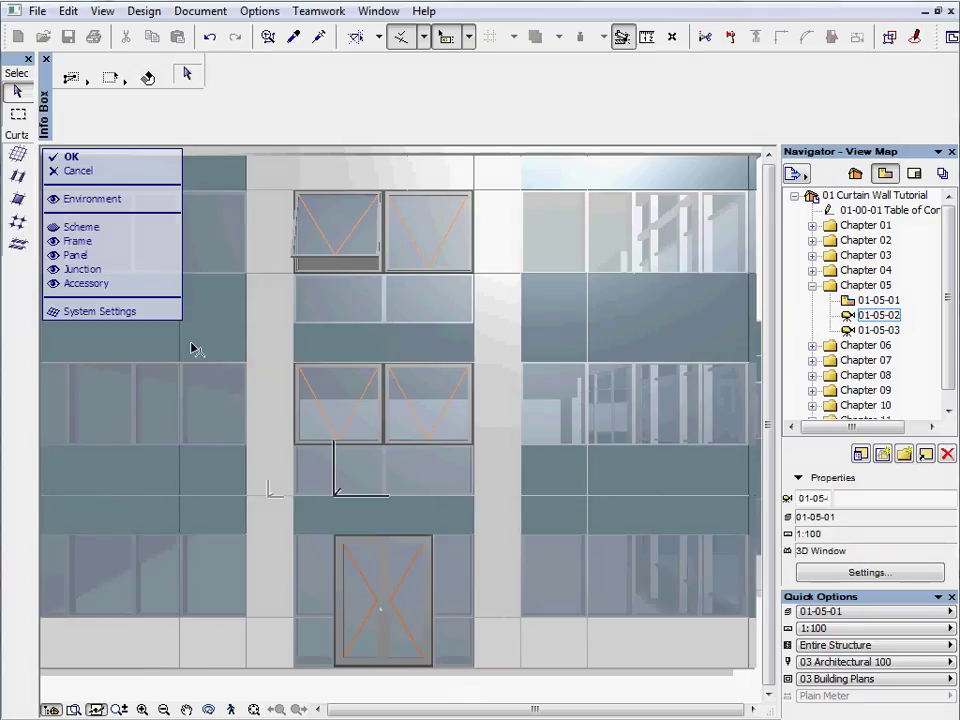
# Step: Load the Sun Shade 01 favourite into the Curtain Wall Accessory tool's default settings
pyautogui.click(17, 246)
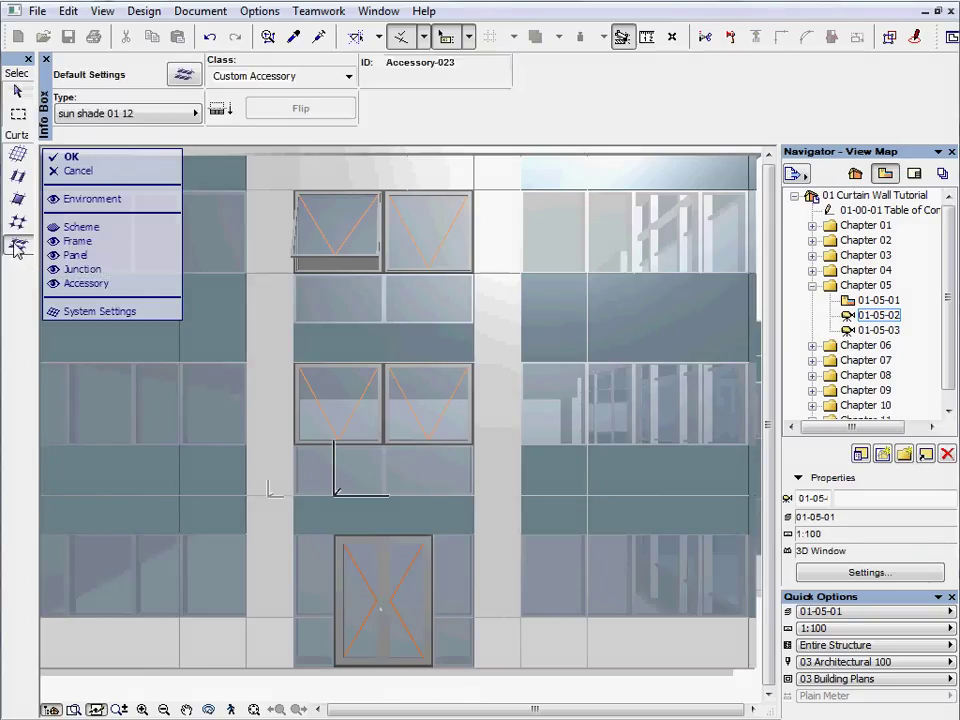
pyautogui.click(185, 76)
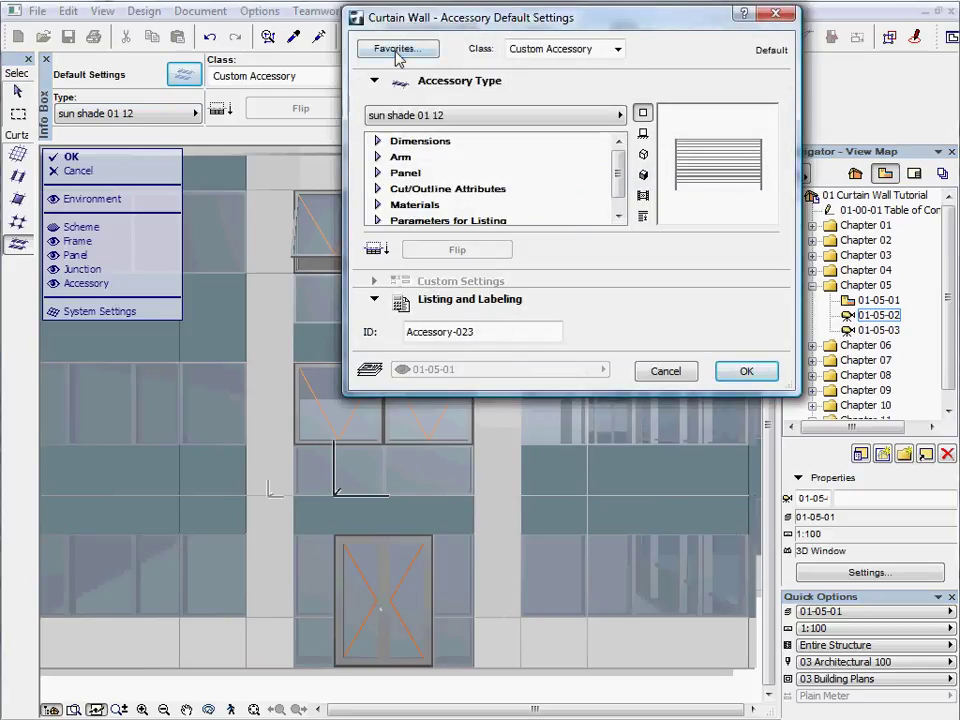
pyautogui.click(392, 48)
pyautogui.click(316, 347)
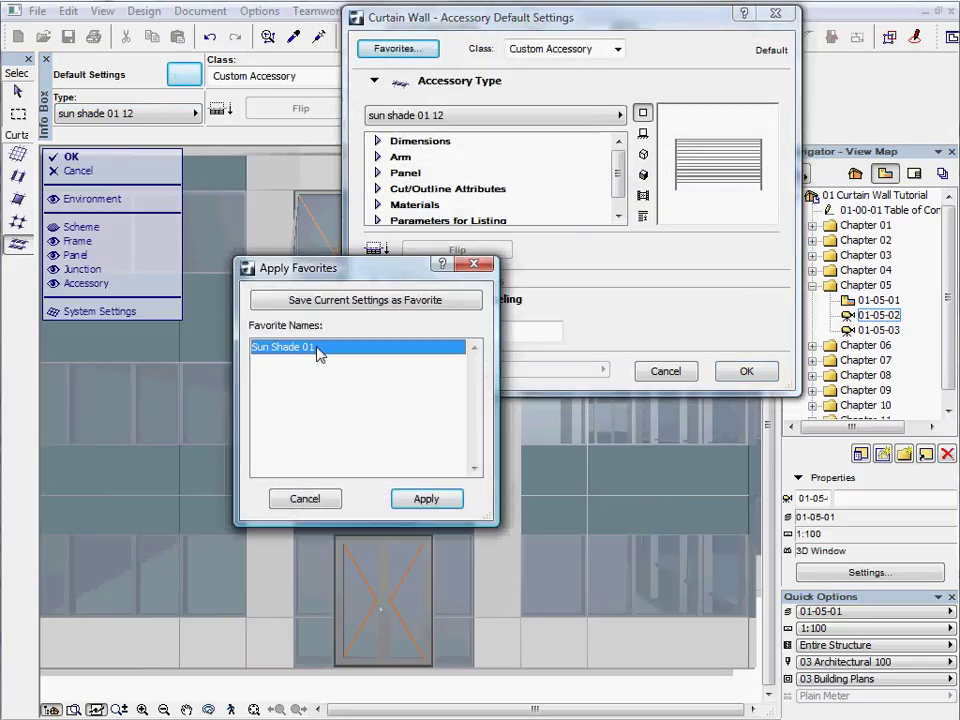
pyautogui.click(426, 498)
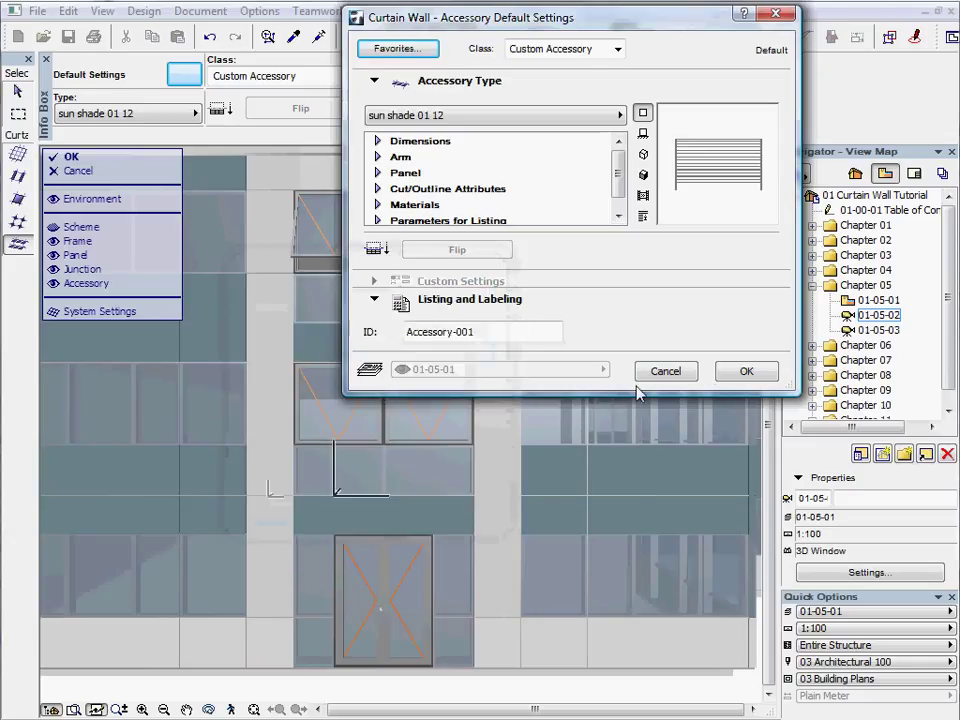
pyautogui.click(746, 371)
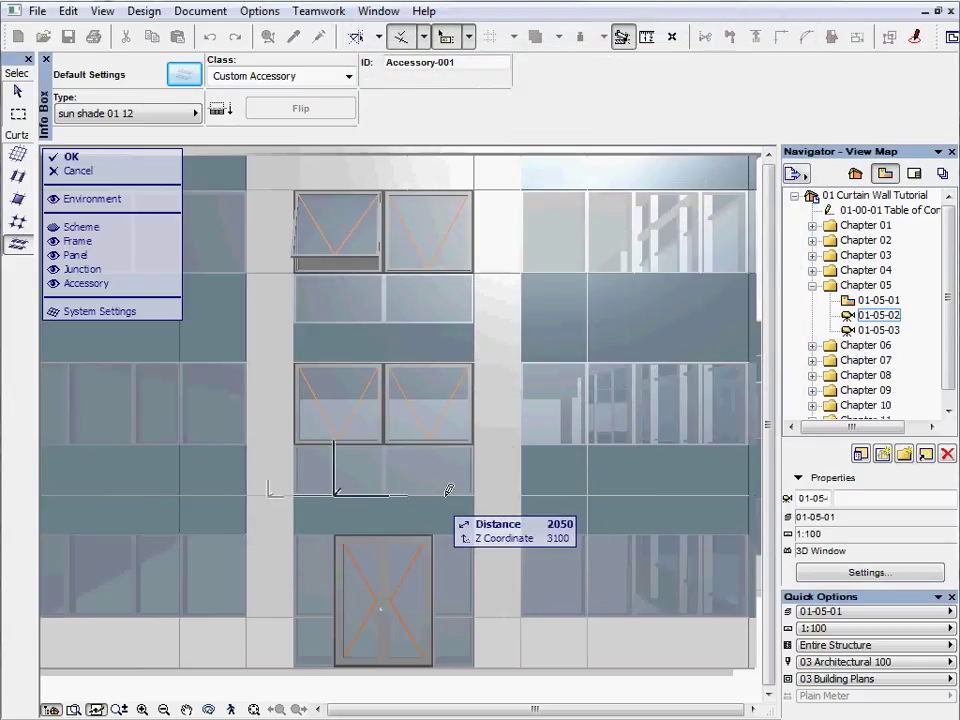
# Step: Place a sun shade 01 12 accessory on the transom frame above the double door
pyautogui.click(475, 490)
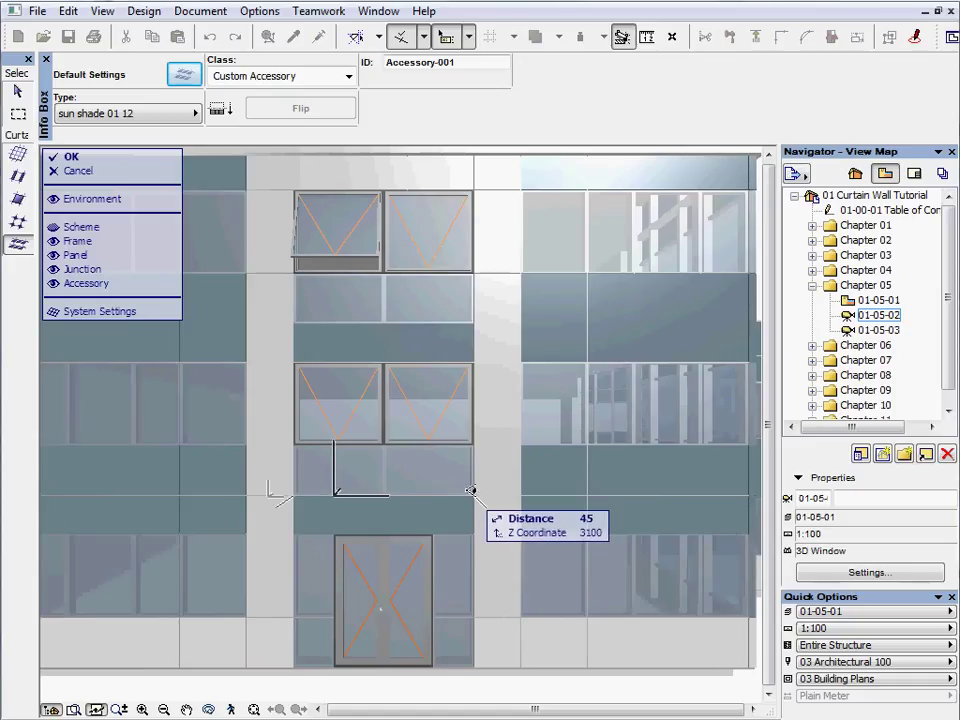
pyautogui.click(463, 484)
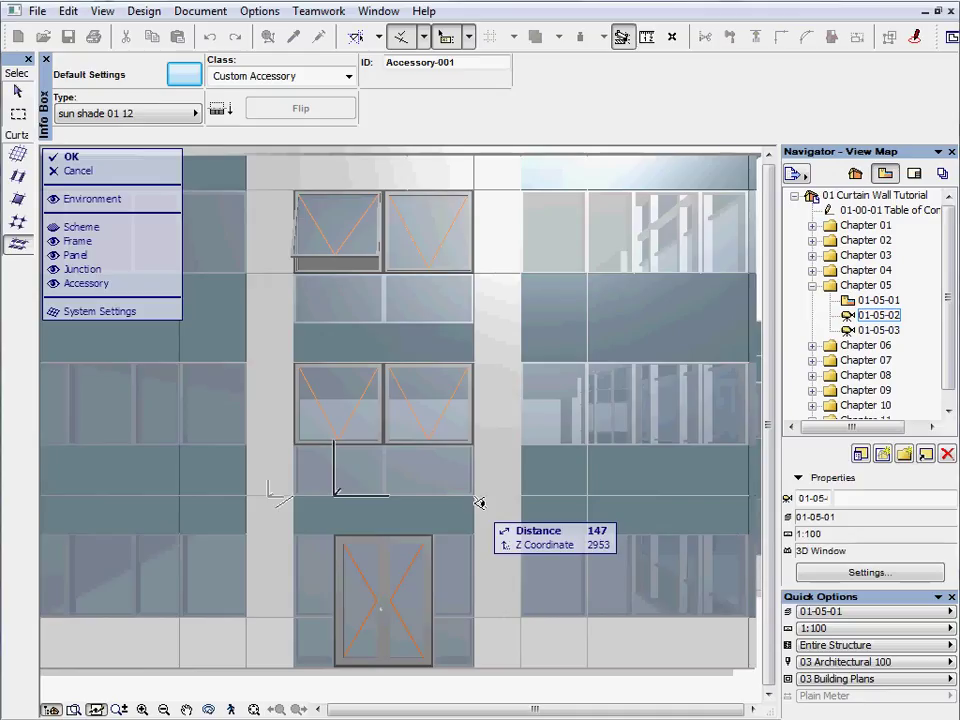
pyautogui.click(479, 503)
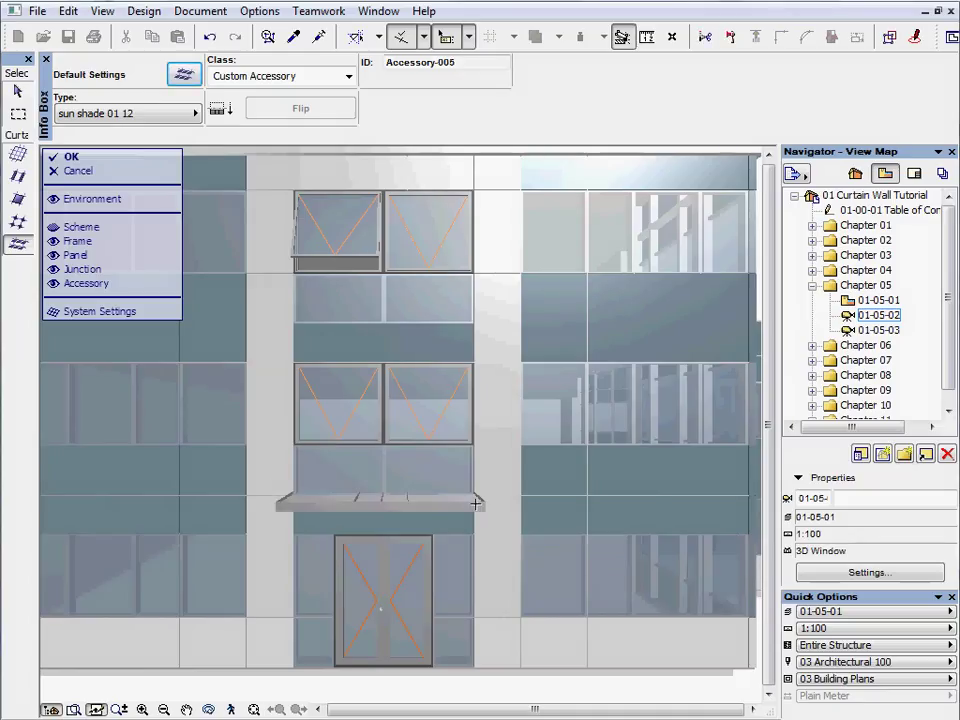
# Step: Delete the two unwanted sun shades beneath the lower windows
pyautogui.scroll(5, 397, 489)
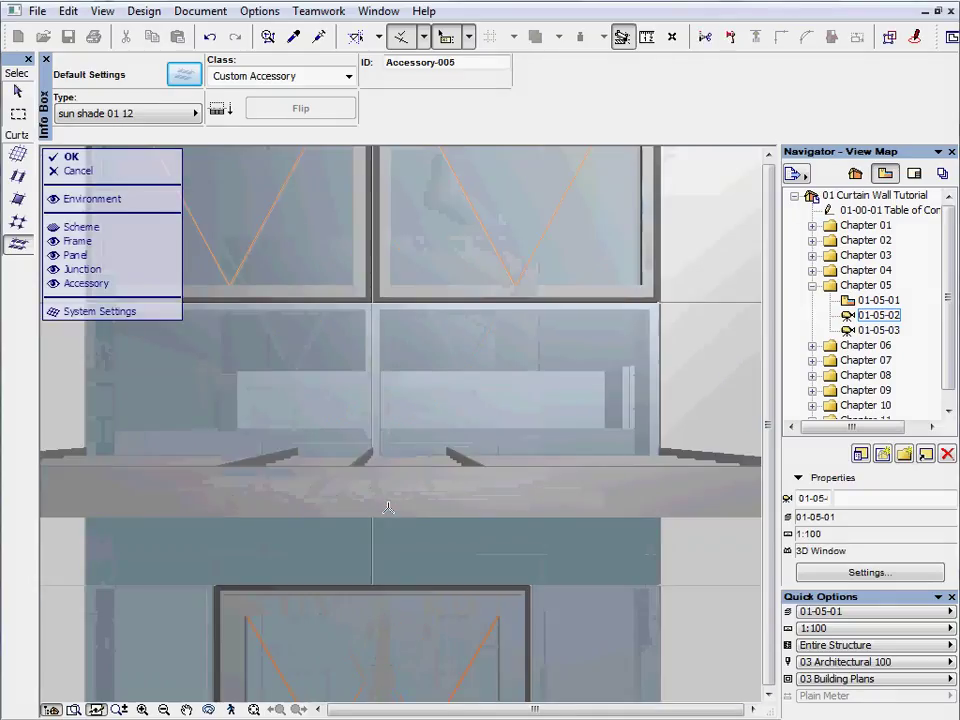
pyautogui.press('o')
pyautogui.moveTo(493, 411); pyautogui.dragTo(456, 444)
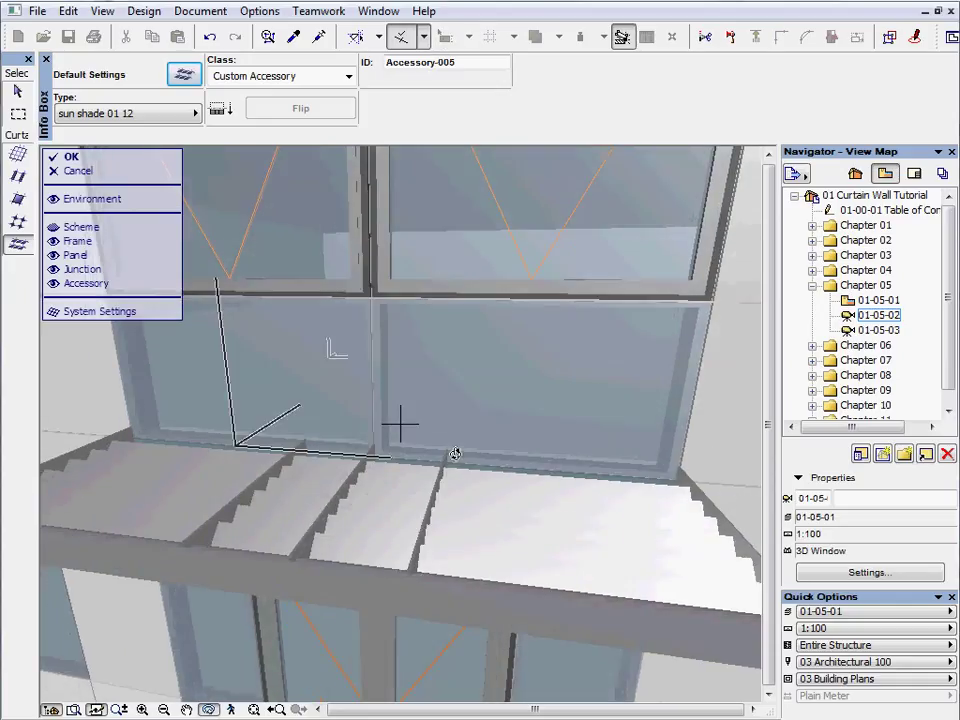
pyautogui.click(17, 90)
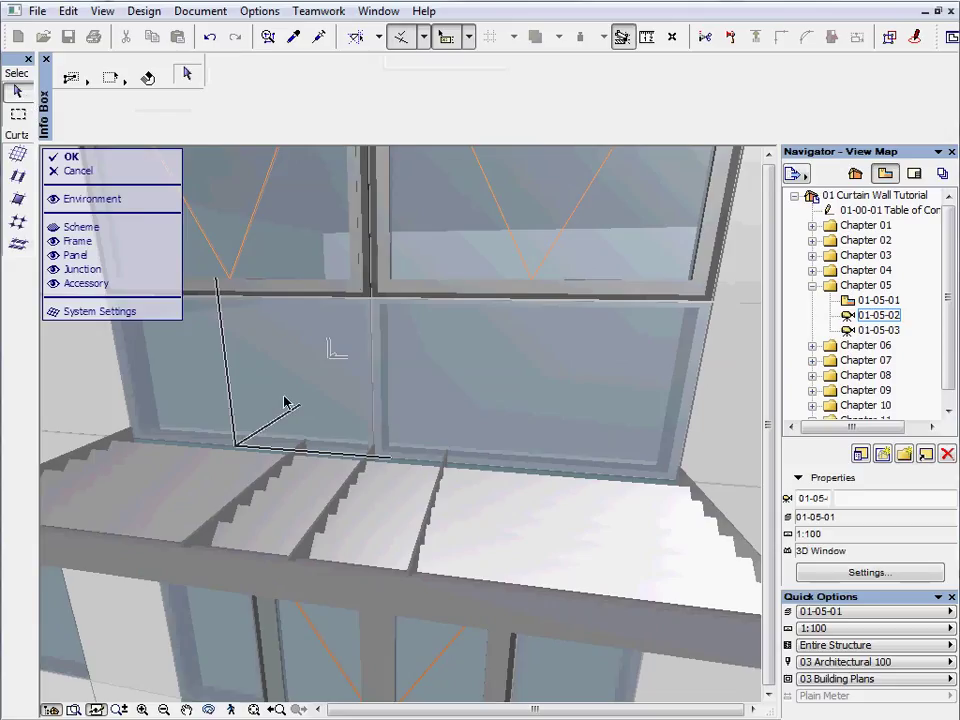
pyautogui.click(370, 492)
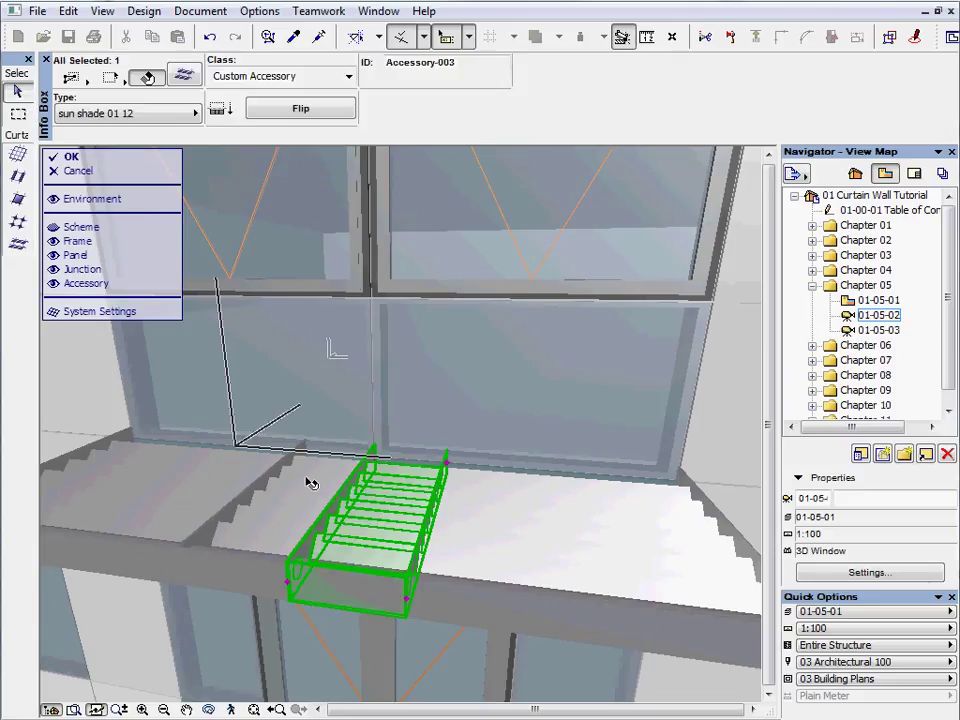
pyautogui.keyDown('shift'); pyautogui.click(348, 484); pyautogui.keyUp('shift')
pyautogui.press('Delete')
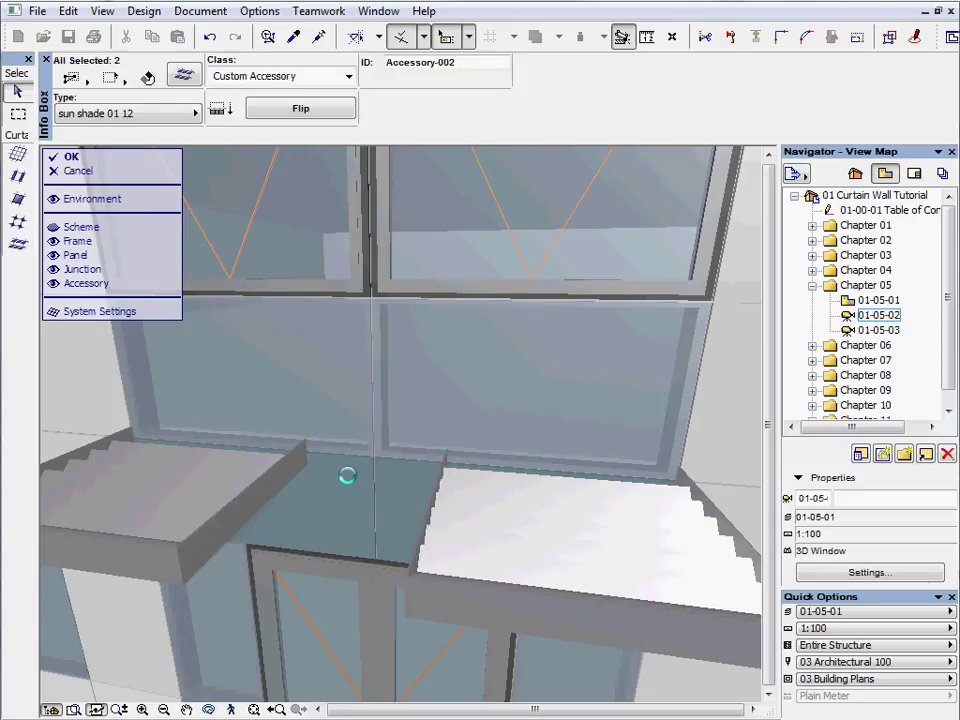
# Step: Stretch the two remaining sun shades toward each other by 425 each, then select both
pyautogui.click(457, 497)
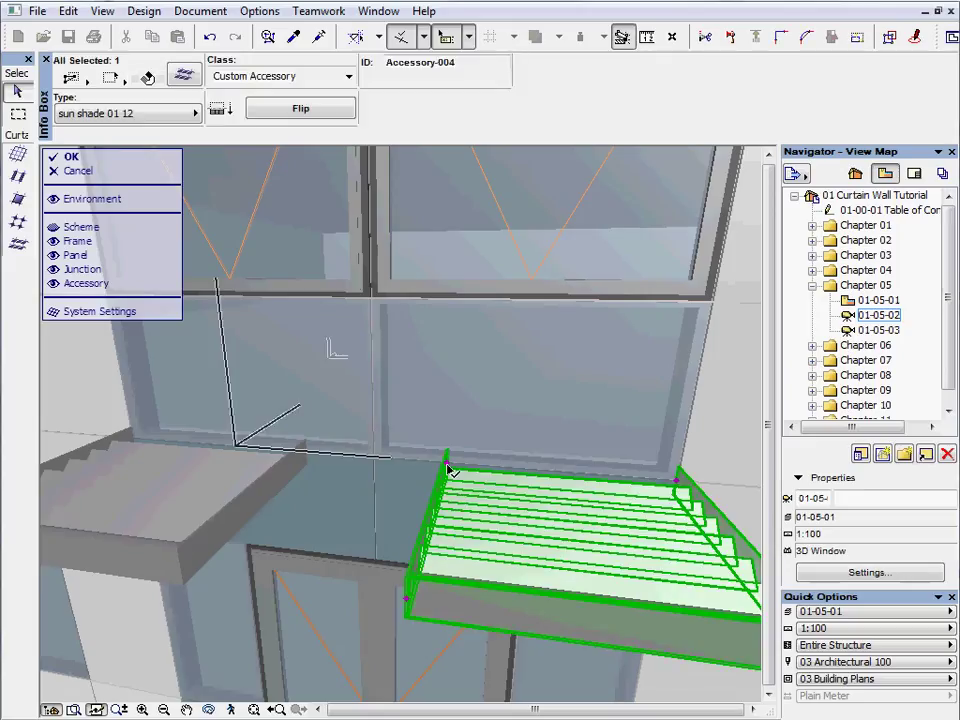
pyautogui.click(447, 465)
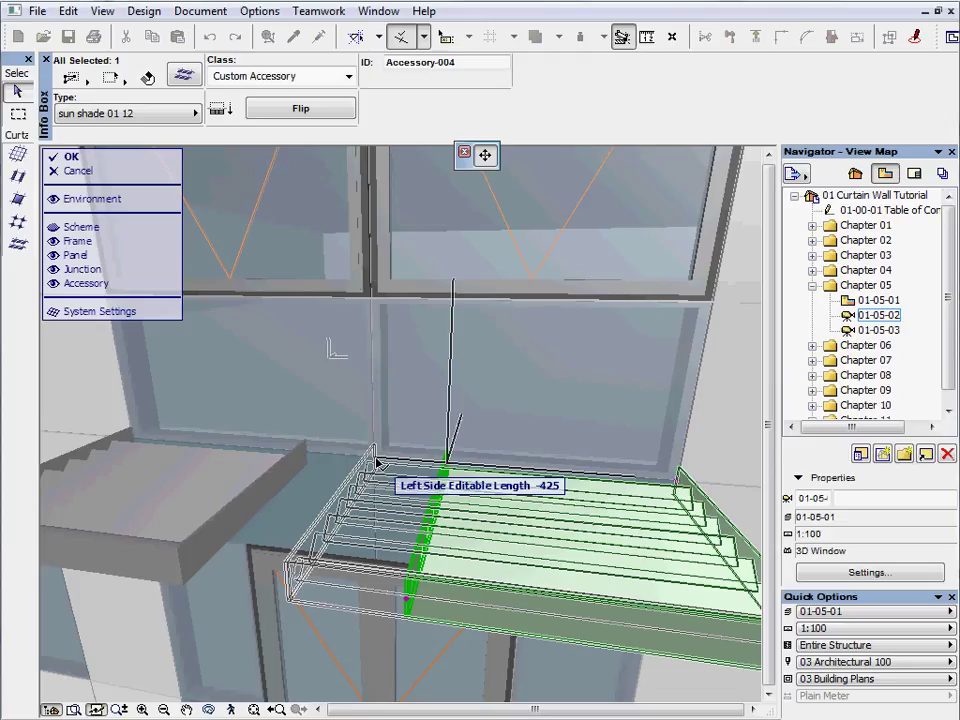
pyautogui.click(378, 462)
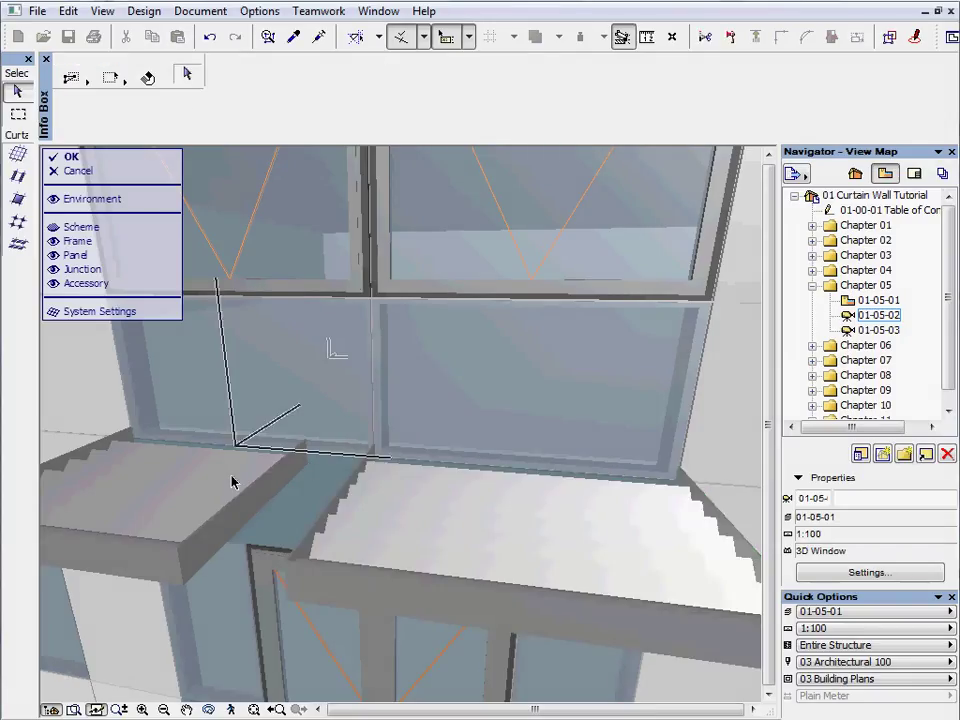
pyautogui.click(233, 482)
pyautogui.click(305, 455)
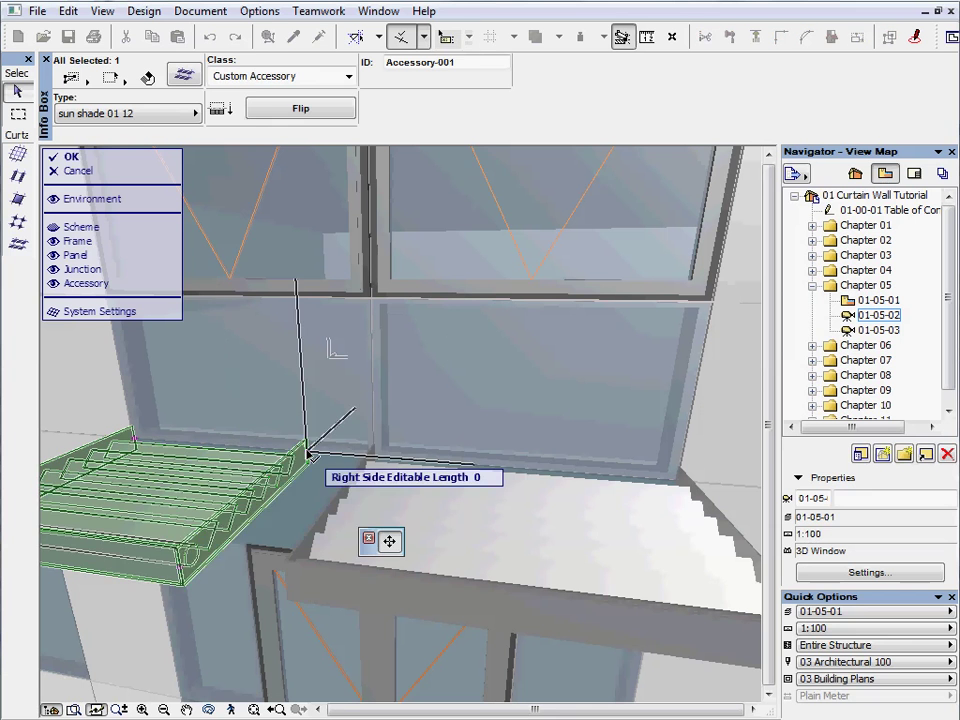
pyautogui.click(373, 461)
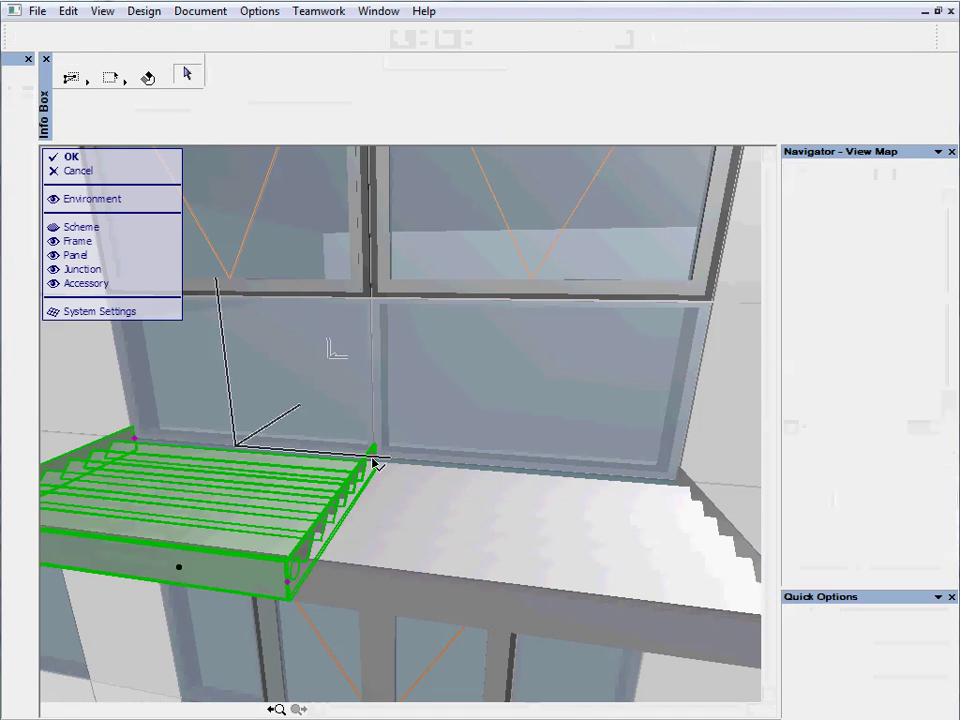
pyautogui.click(390, 492)
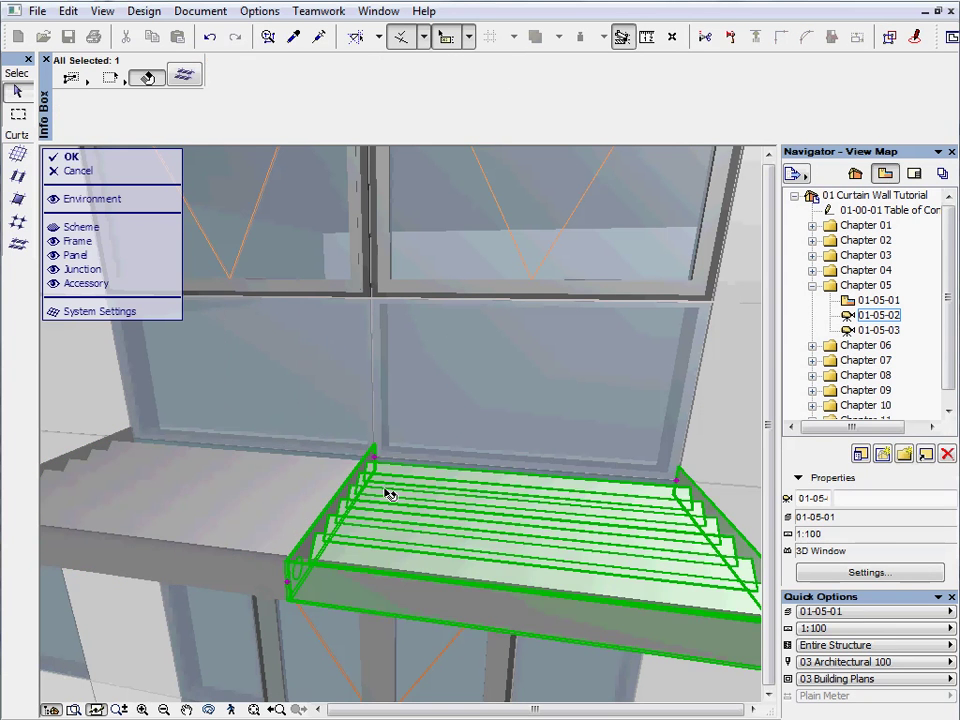
pyautogui.keyDown('shift'); pyautogui.click(298, 480); pyautogui.keyUp('shift')
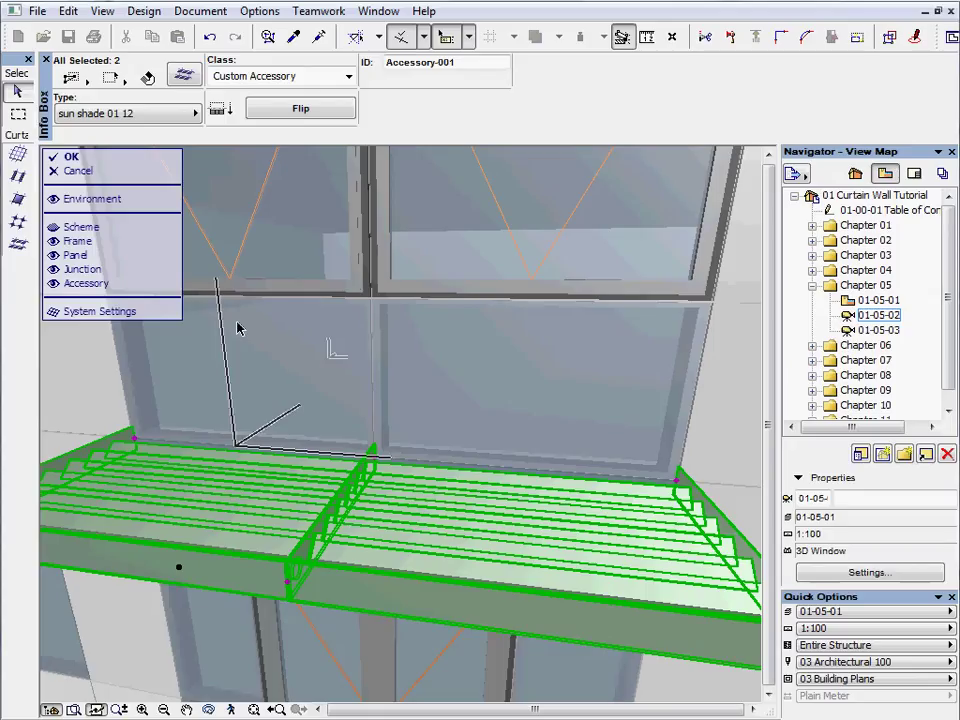
# Step: Set the selected sun shades' arm thickness to 60 and arm length to 1500
pyautogui.click(184, 78)
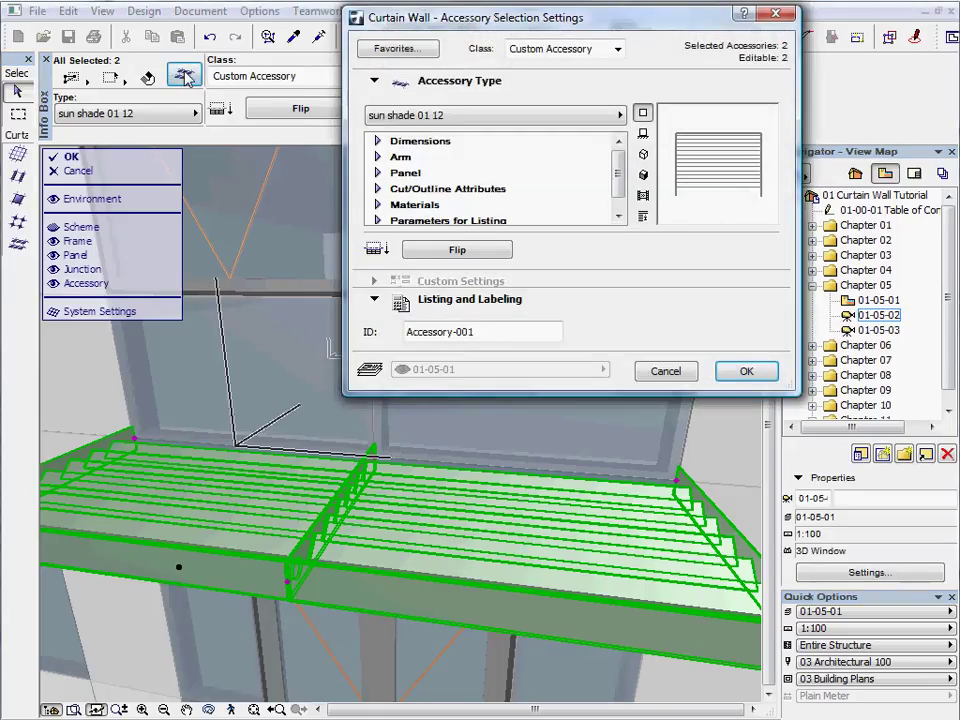
pyautogui.click(378, 157)
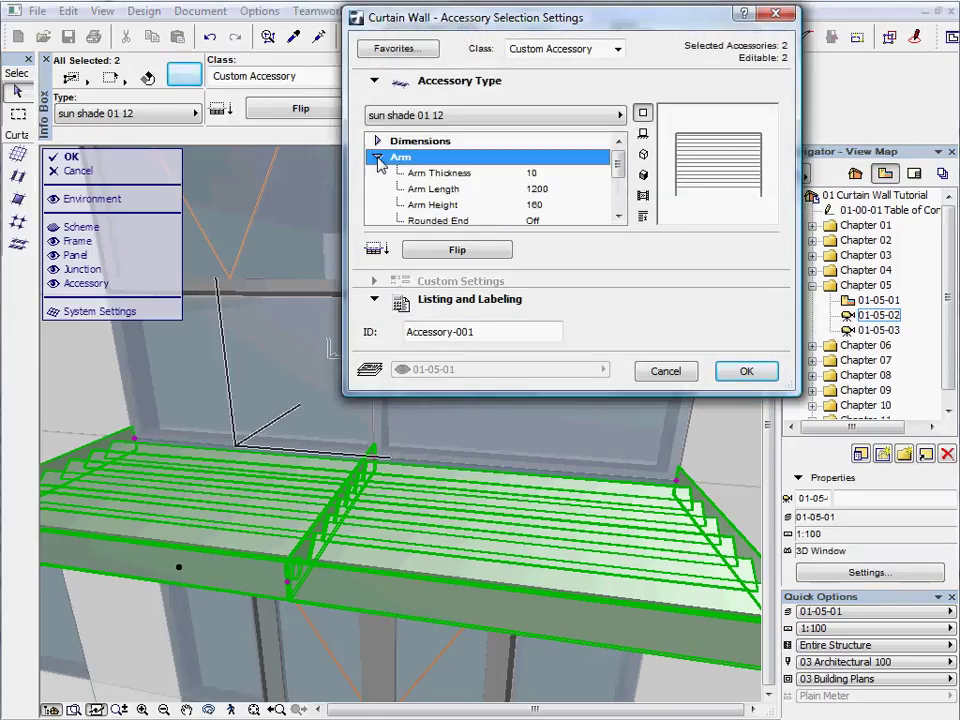
pyautogui.click(515, 174)
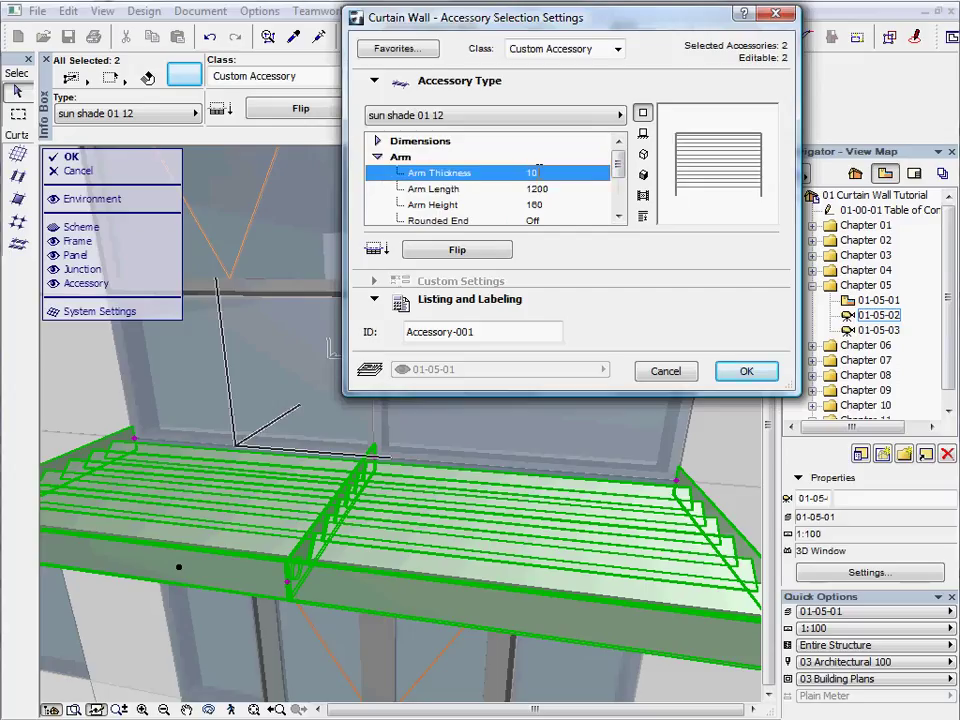
pyautogui.click(560, 189)
pyautogui.doubleClick(545, 189)
pyautogui.write('1500')
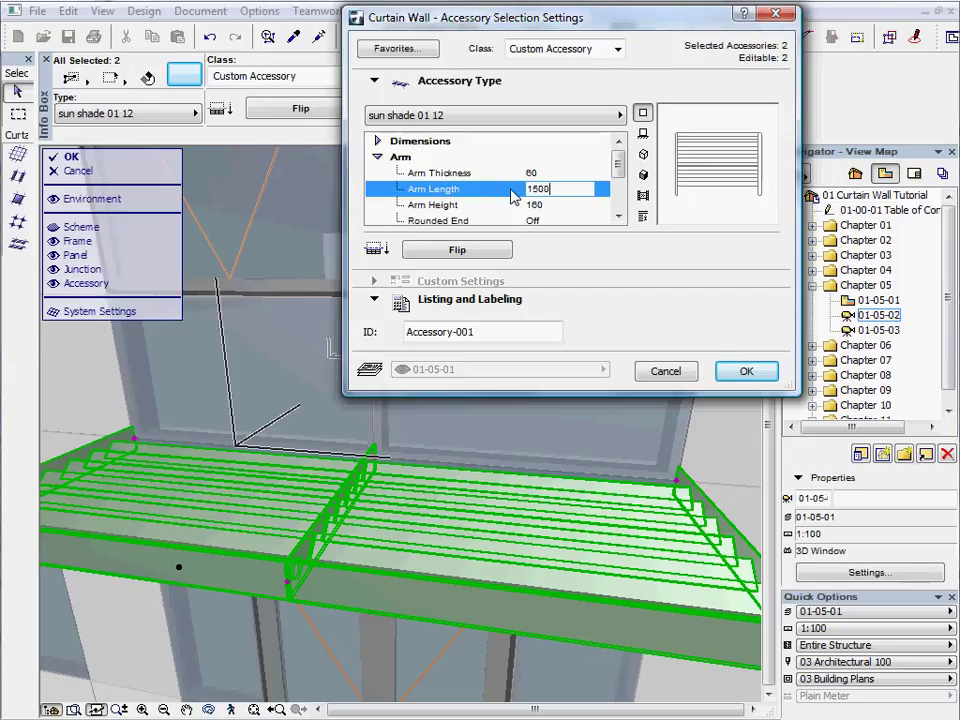
pyautogui.click(378, 157)
# Step: Change the sun shades' Number of Louvers to 8 and apply the settings
pyautogui.click(378, 172)
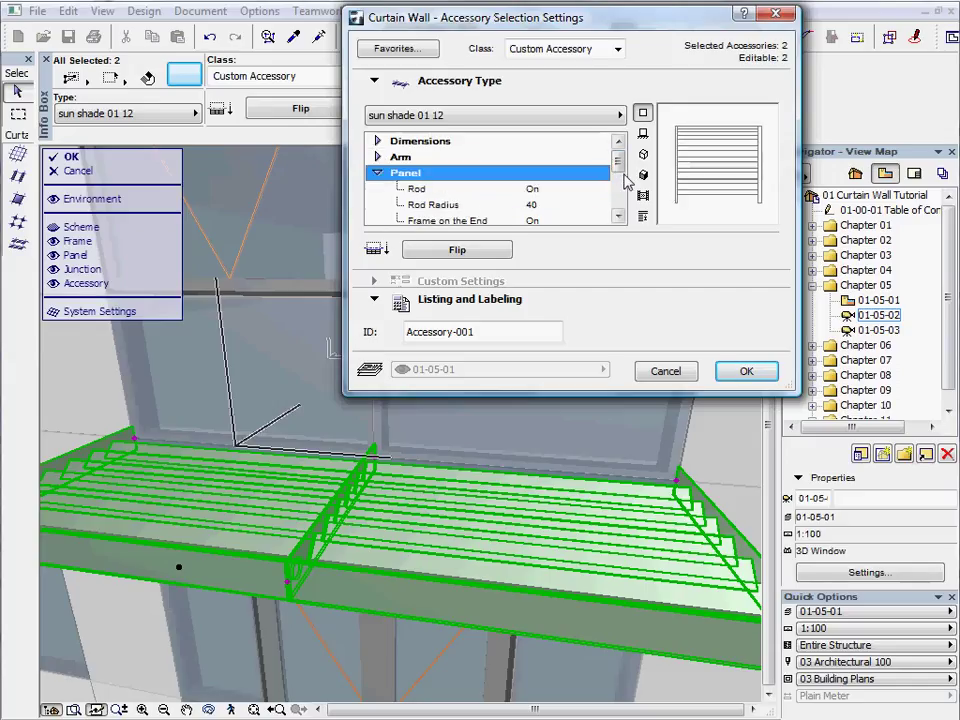
pyautogui.scroll(-1, 620, 178)
pyautogui.scroll(-2, 620, 177)
pyautogui.click(562, 190)
pyautogui.doubleClick(530, 188)
pyautogui.write('8')
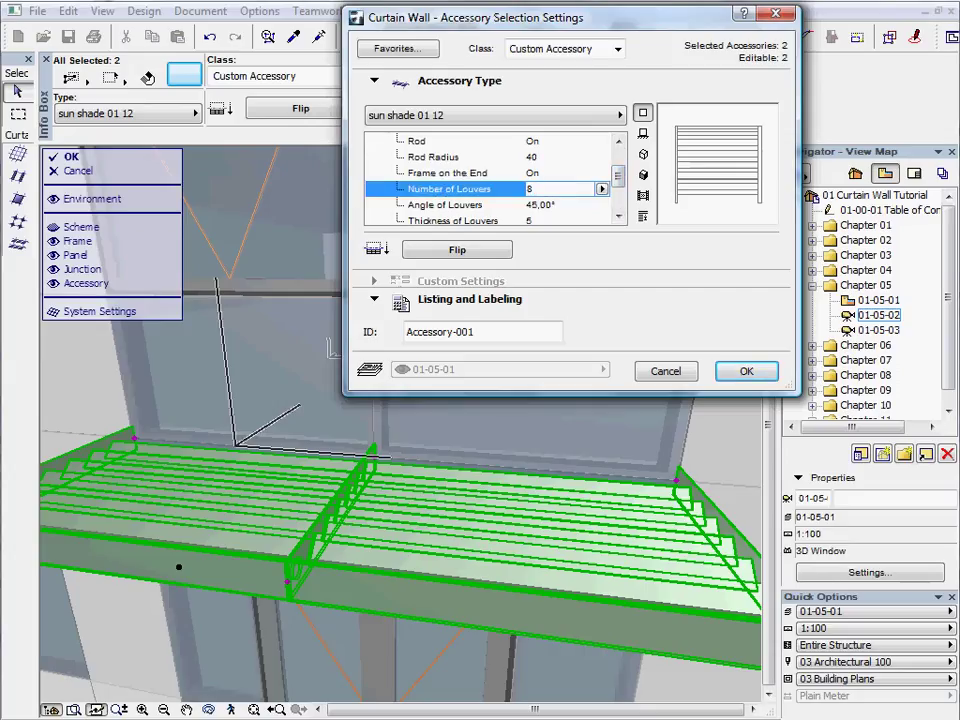
pyautogui.click(745, 371)
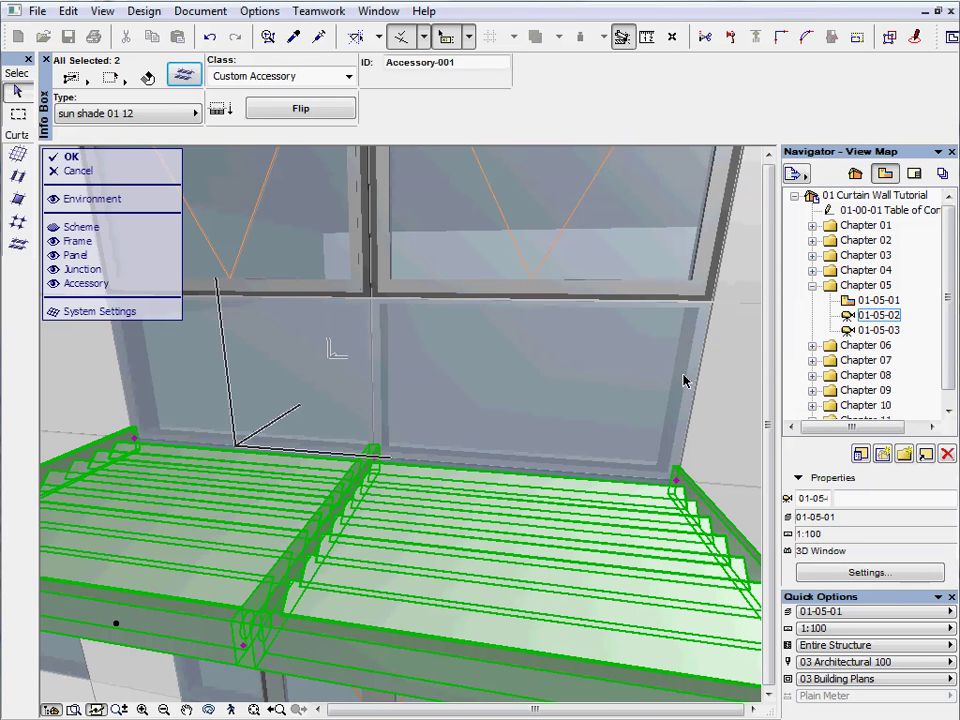
# Step: Deselect, frame the whole building, and place a Curtain Wall Accessory sun shade beside the wall corner
pyautogui.press('Escape')
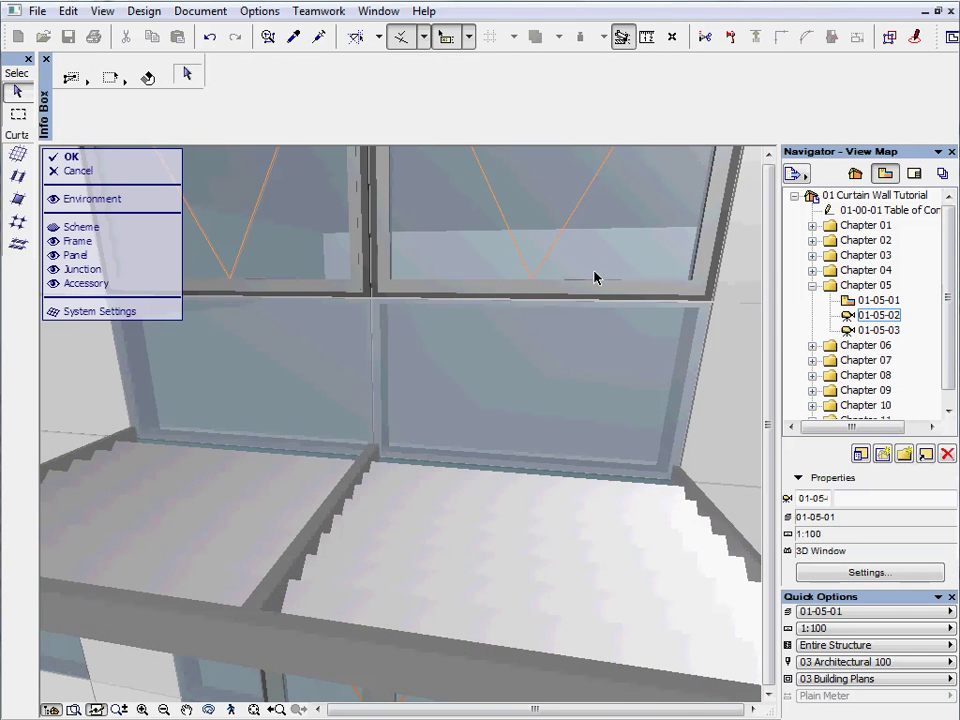
pyautogui.scroll(-3, 597, 270)
pyautogui.scroll(-5, 610, 262)
pyautogui.moveTo(645, 261); pyautogui.dragTo(440, 515, button='middle')
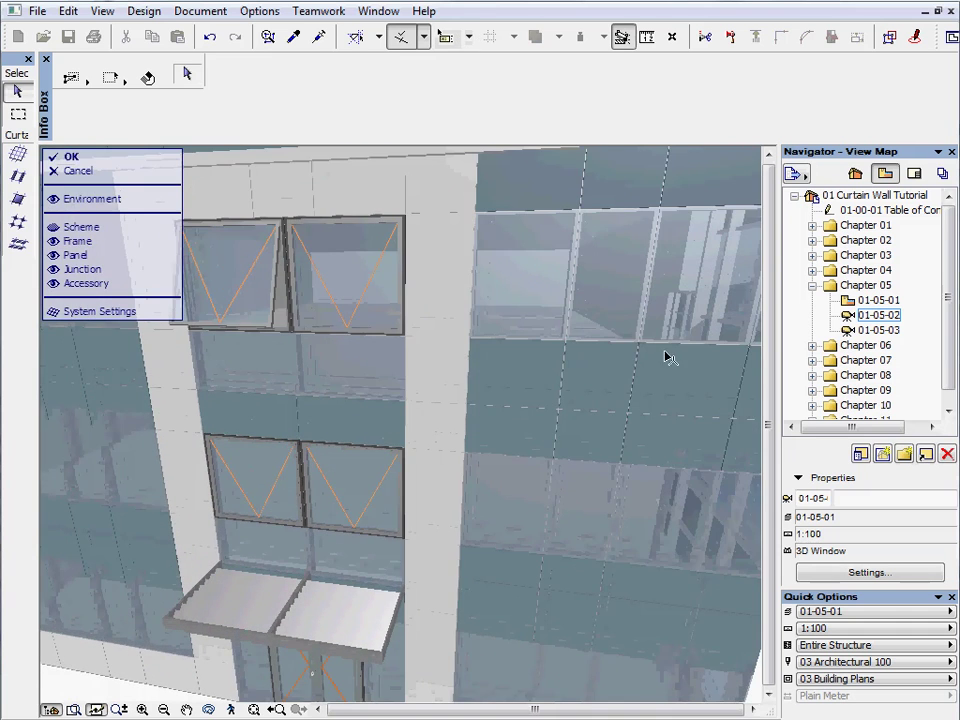
pyautogui.scroll(-4, 677, 351)
pyautogui.moveTo(671, 362); pyautogui.dragTo(345, 373, button='middle')
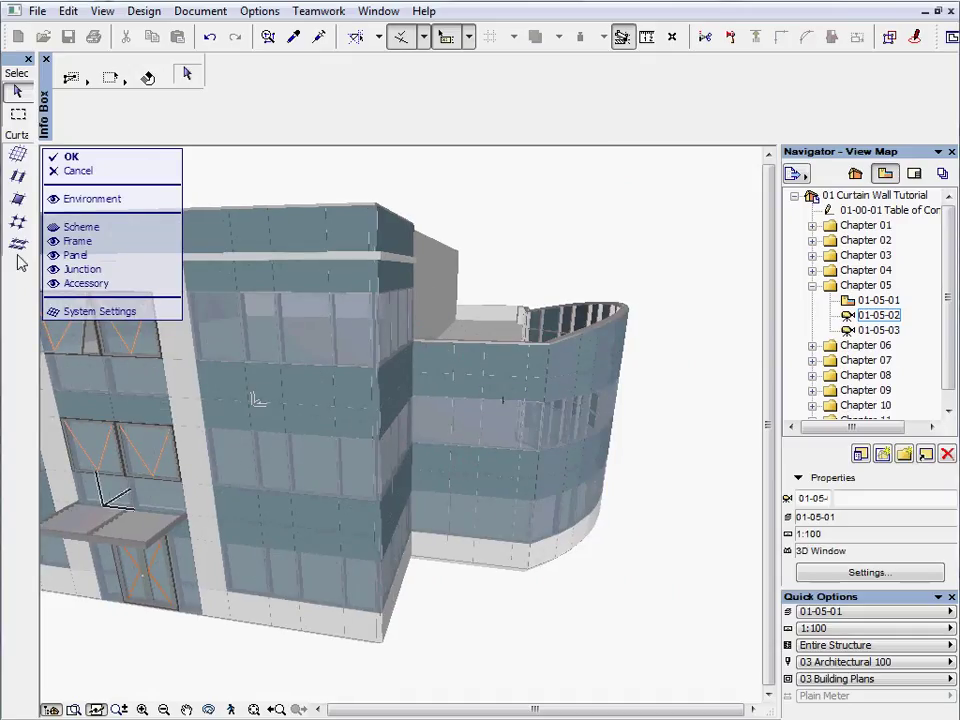
pyautogui.click(18, 244)
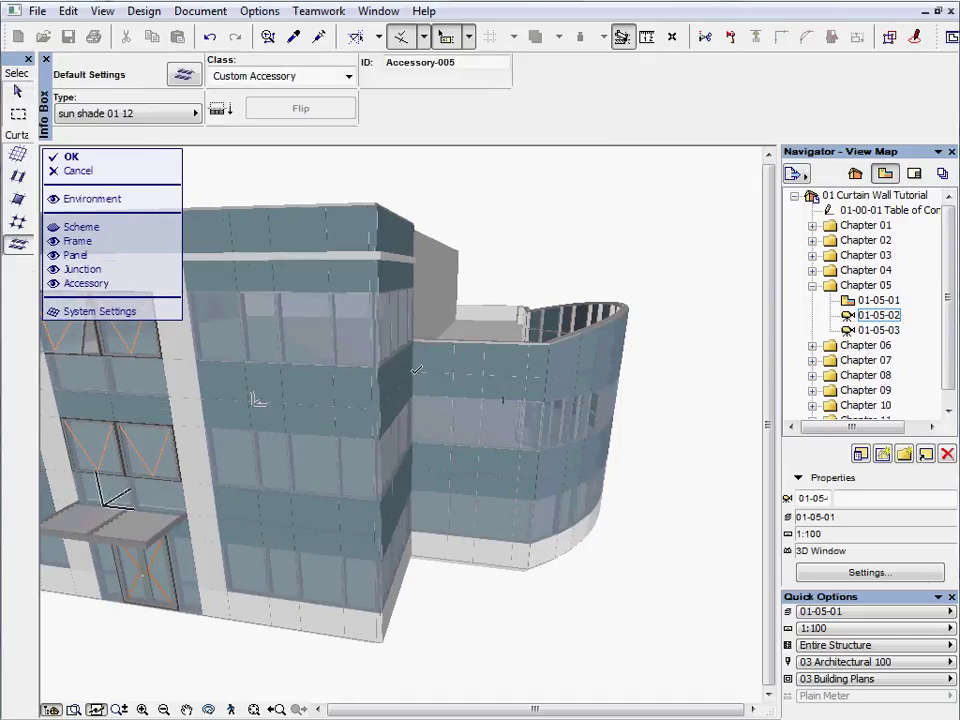
pyautogui.click(553, 381)
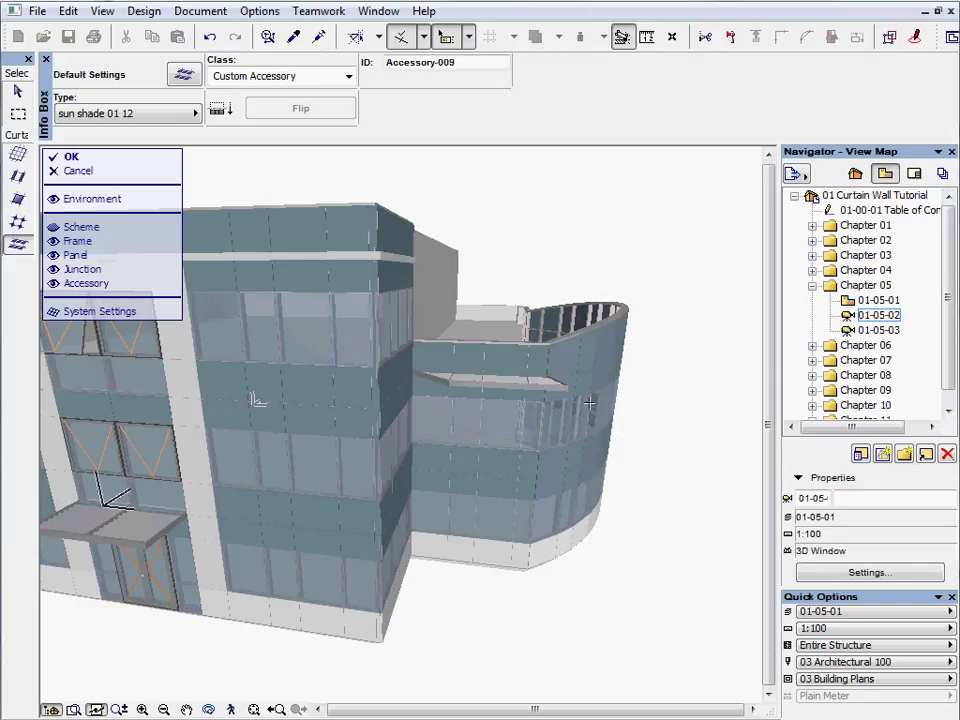
# Step: Run a sun shade along the curved upper frame and add another over the end panels
pyautogui.press('o')
pyautogui.moveTo(701, 343); pyautogui.dragTo(542, 399)
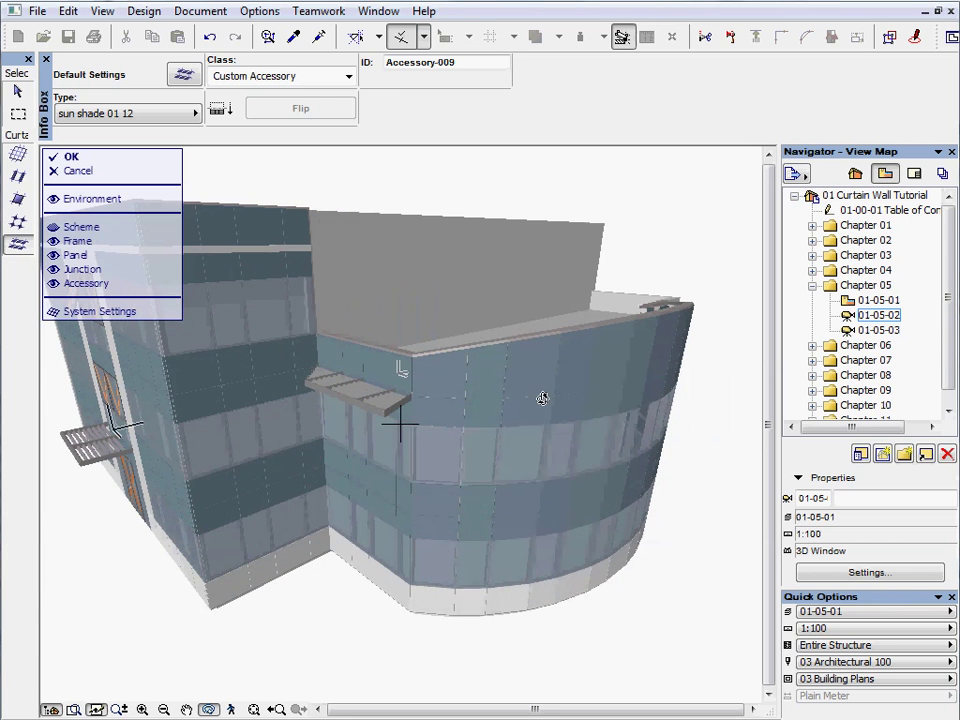
pyautogui.press('o')
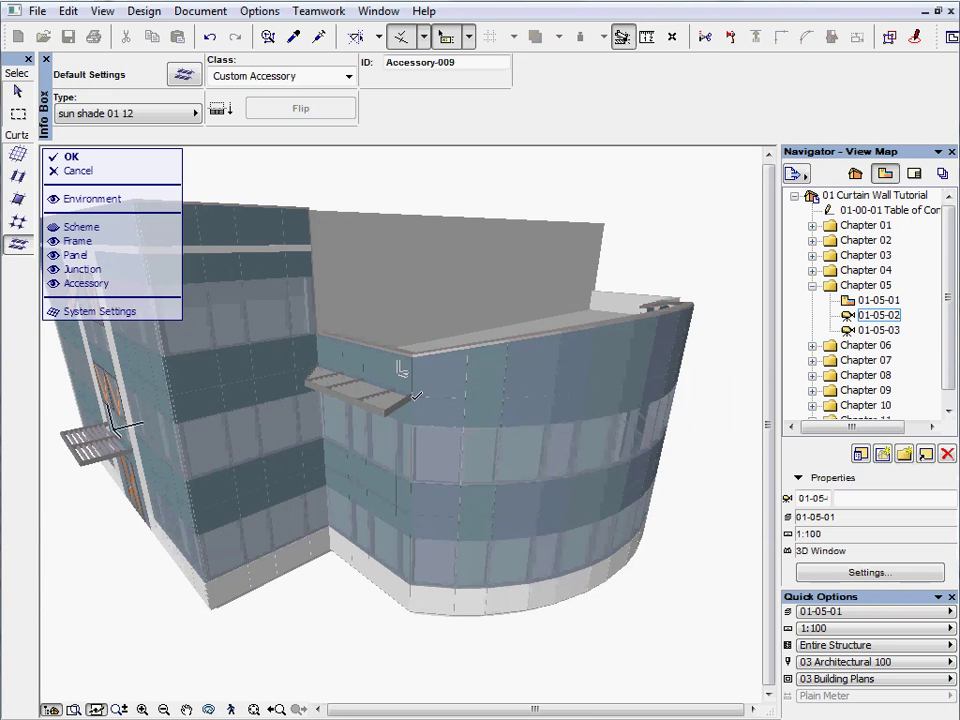
pyautogui.click(416, 396)
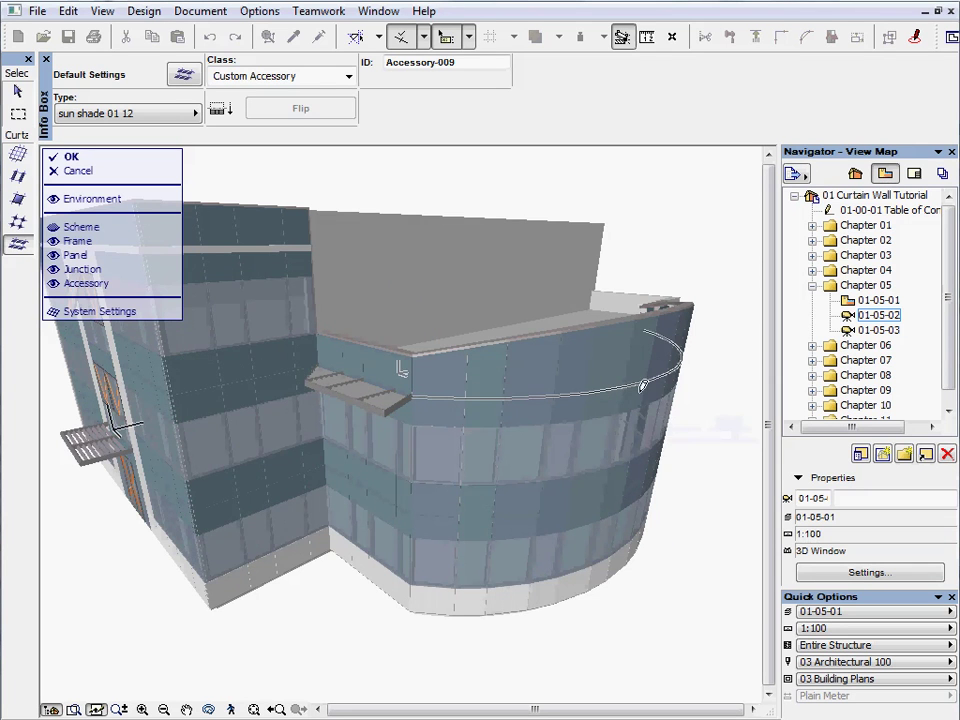
pyautogui.scroll(5, 639, 375)
pyautogui.keyDown('shift'); pyautogui.moveTo(738, 479); pyautogui.dragTo(583, 371, button='middle'); pyautogui.keyUp('shift')
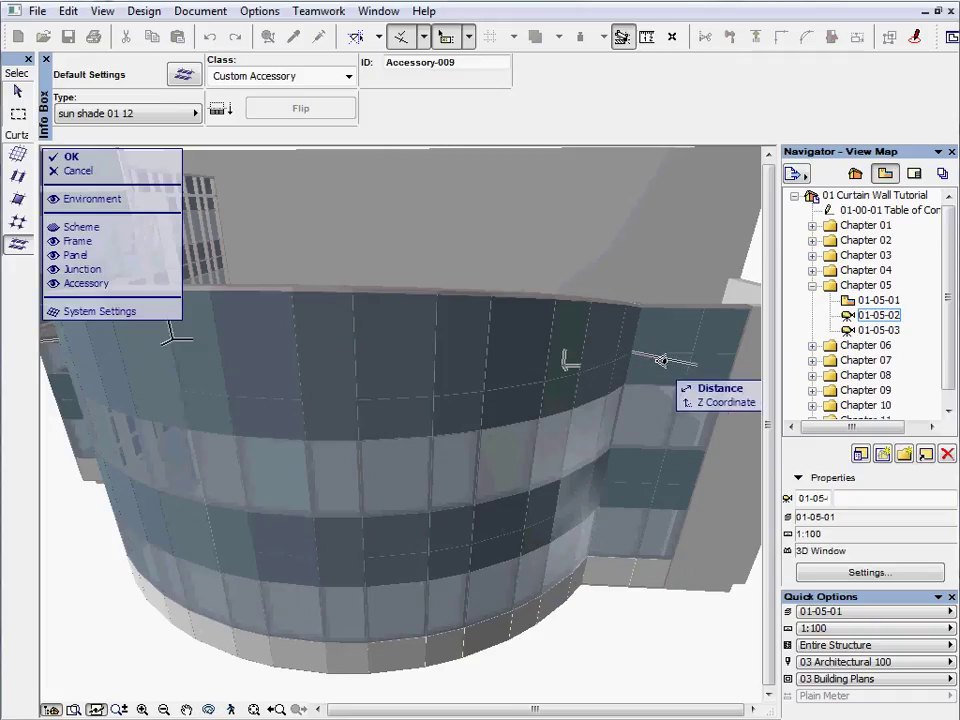
pyautogui.click(661, 360)
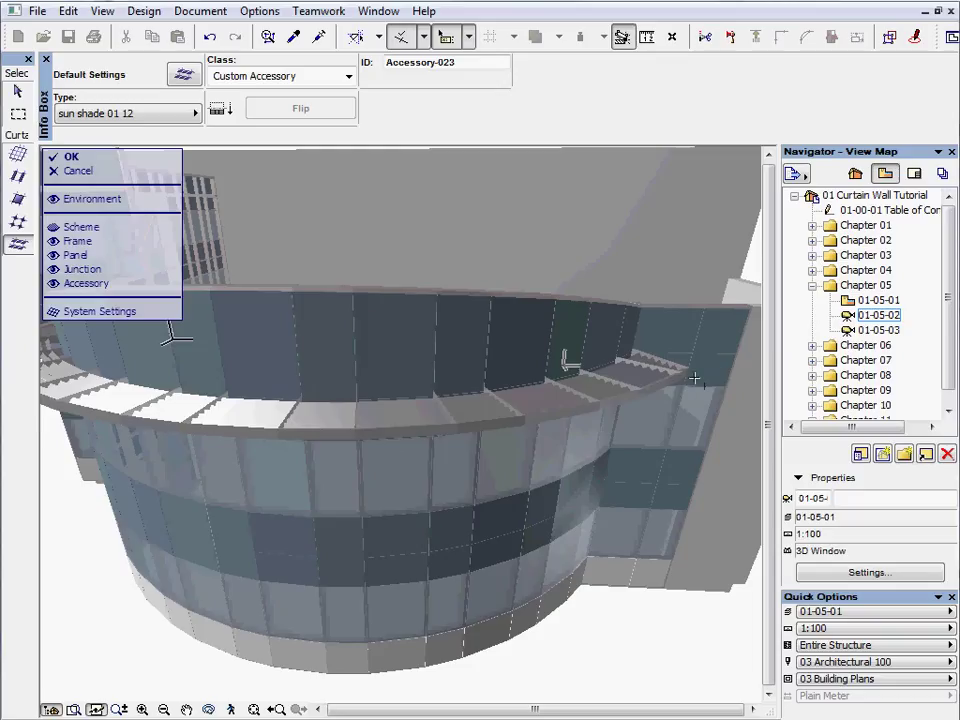
pyautogui.keyDown('shift'); pyautogui.moveTo(513, 279); pyautogui.dragTo(508, 453, button='middle'); pyautogui.keyUp('shift')
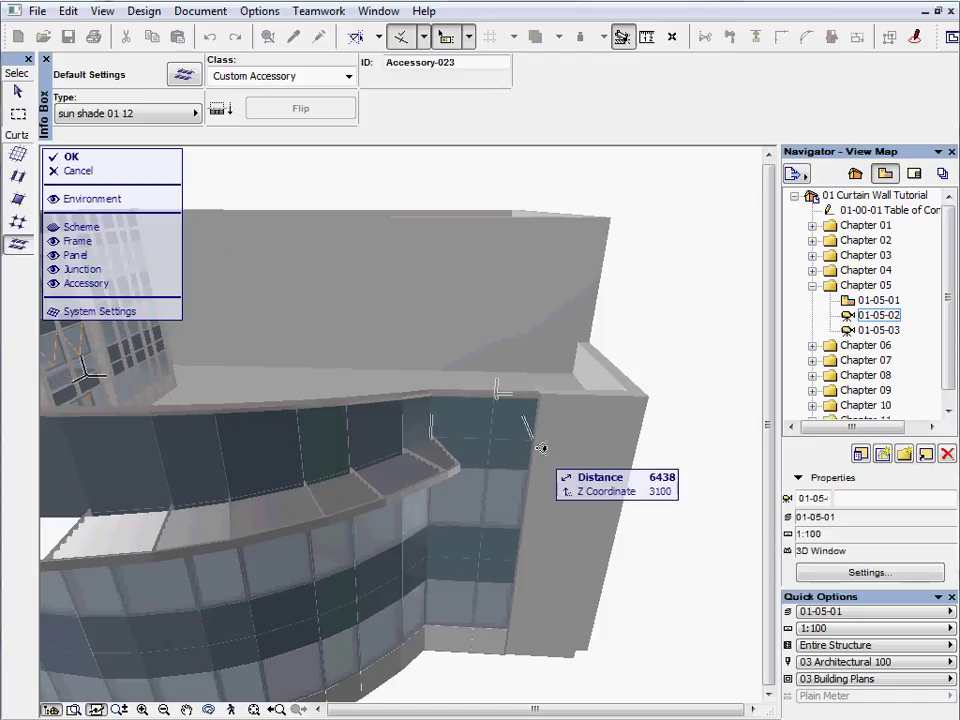
pyautogui.click(536, 445)
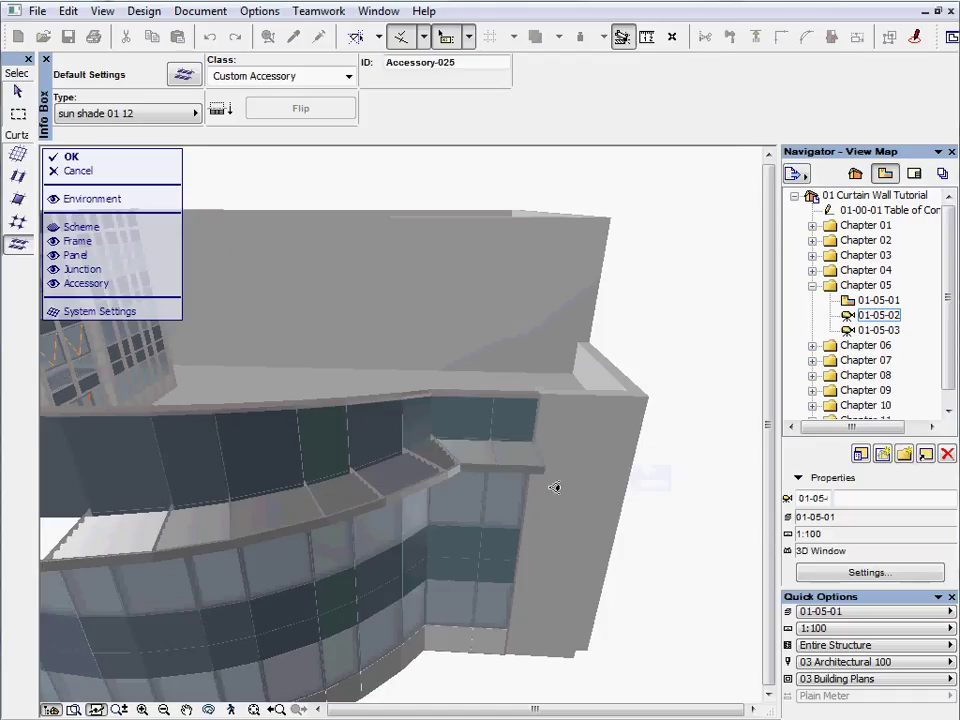
# Step: Rotate the corner sun shade's left end by 42.63° so it meets the adjoining shade
pyautogui.keyDown('shift'); pyautogui.moveTo(75, 504); pyautogui.dragTo(388, 505, button='middle'); pyautogui.keyUp('shift')
pyautogui.scroll(3, 381, 499)
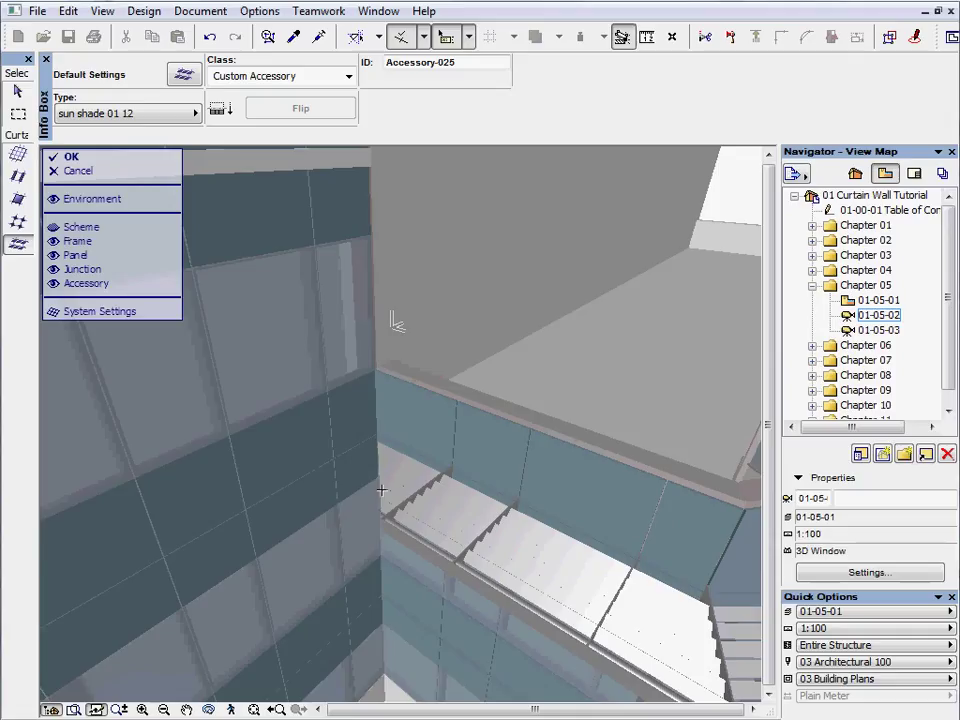
pyautogui.click(17, 92)
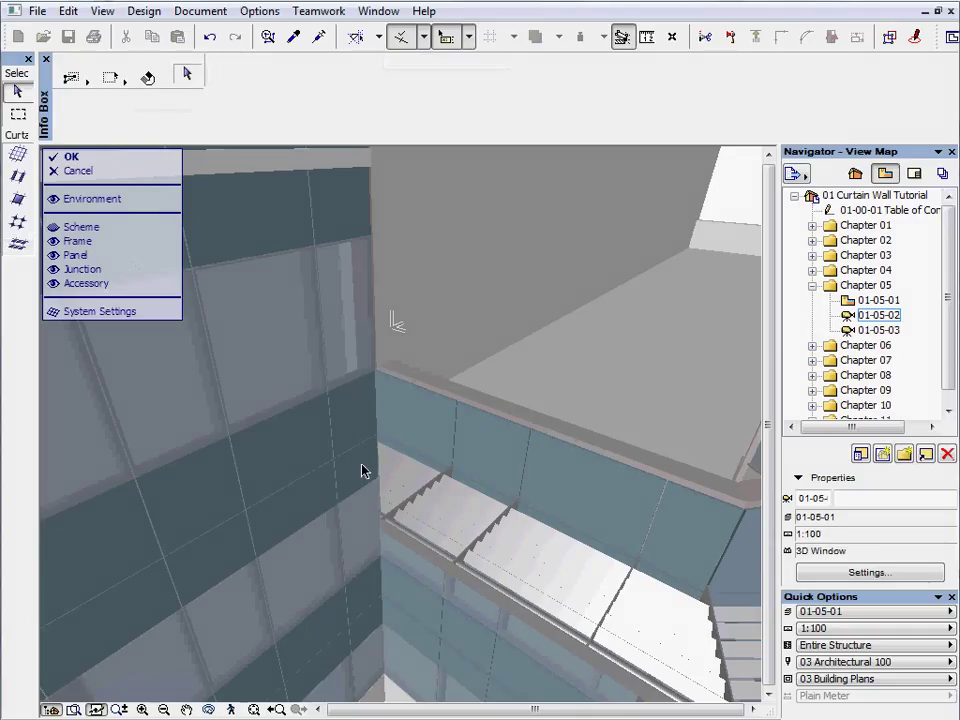
pyautogui.click(392, 486)
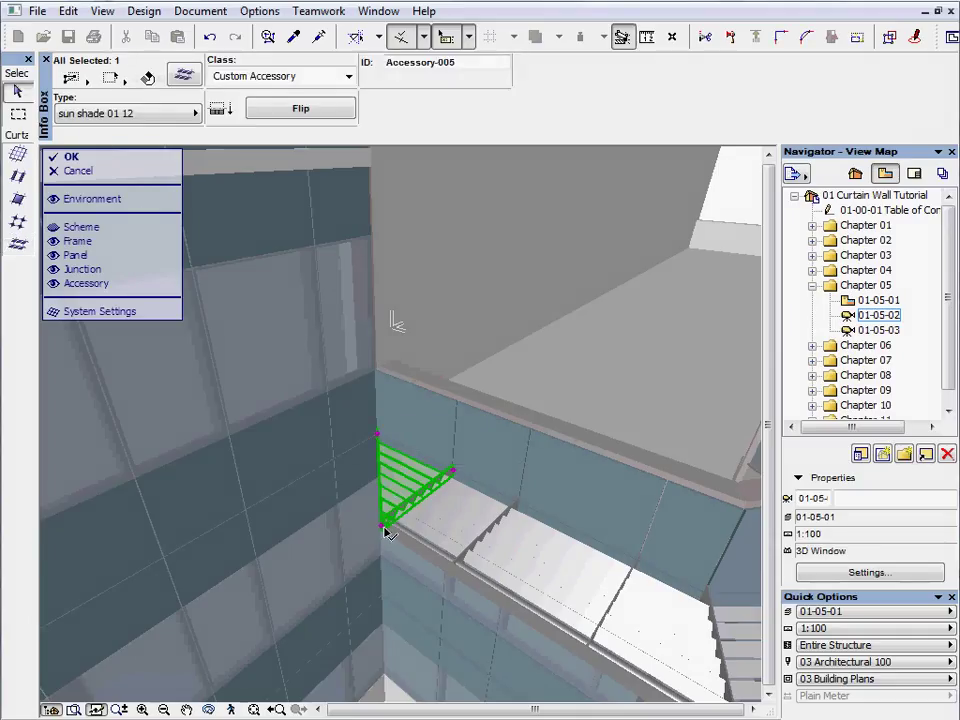
pyautogui.click(386, 530)
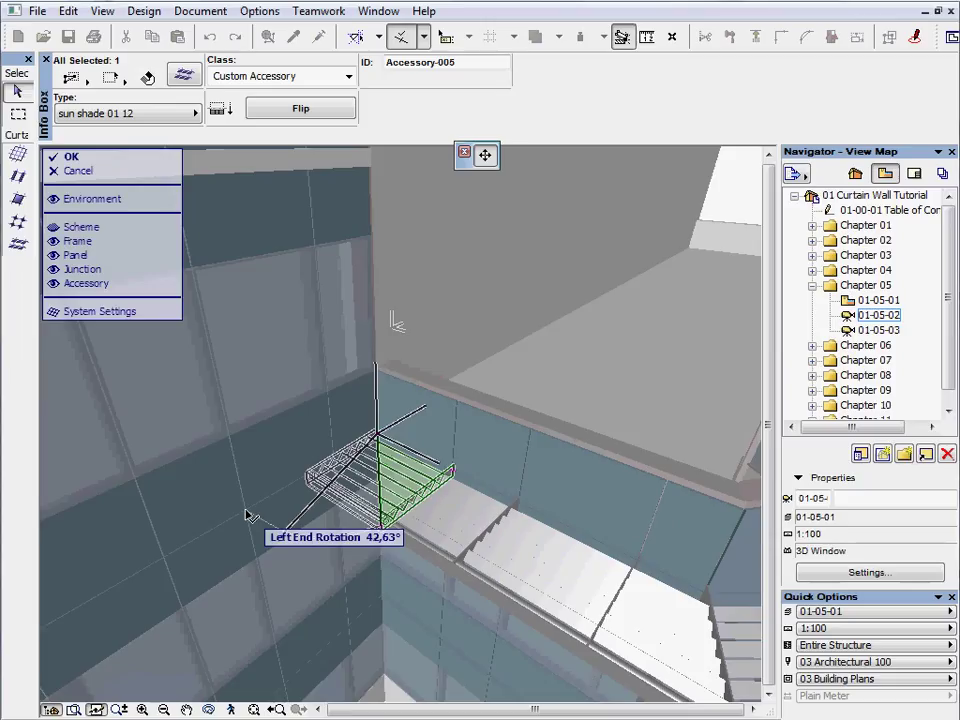
pyautogui.click(248, 515)
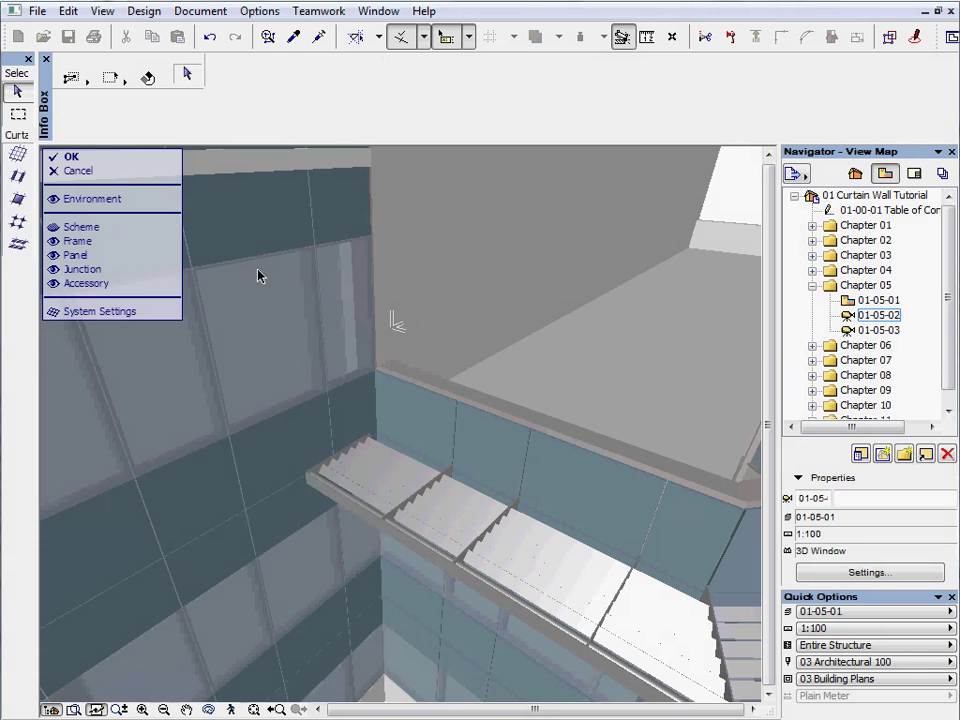
# Step: Confirm the curtain wall edits with OK and switch to Navigator view 01-05-03
pyautogui.click(84, 160)
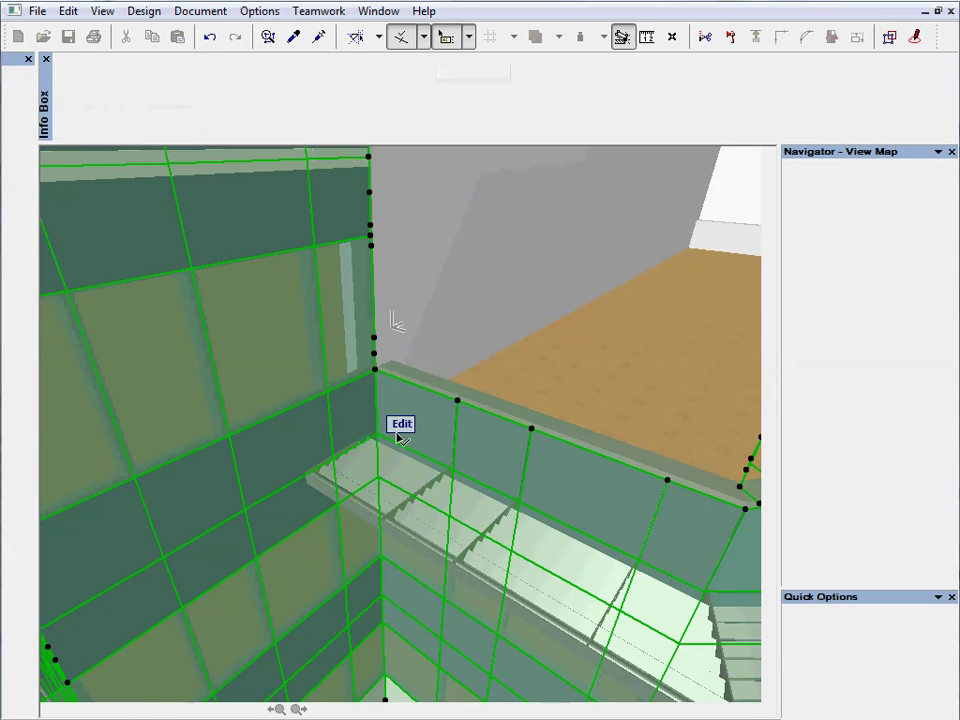
pyautogui.doubleClick(878, 330)
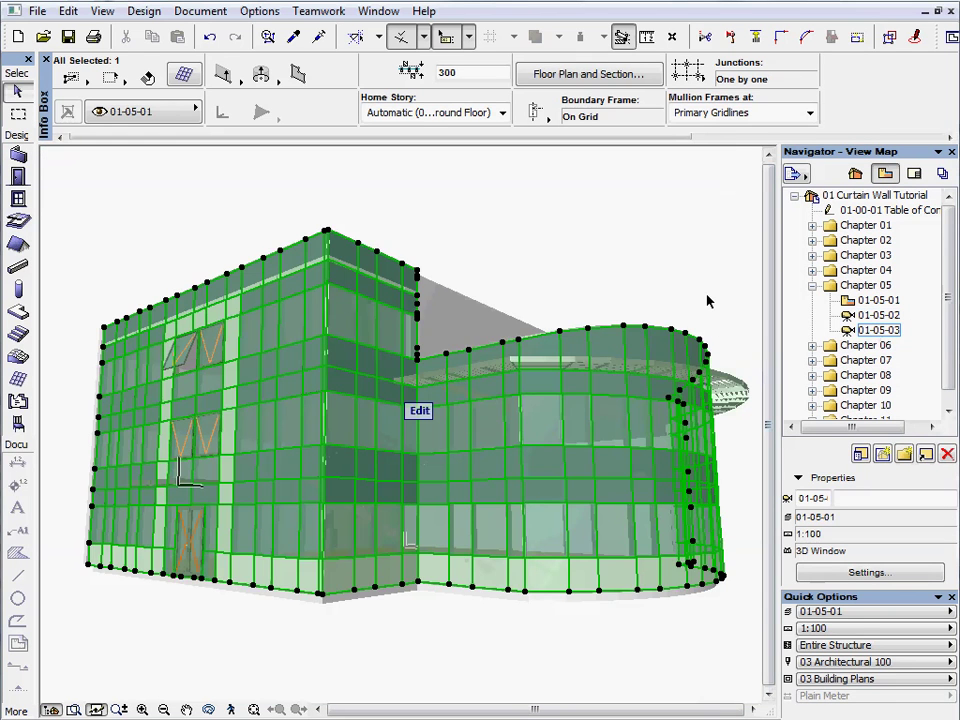